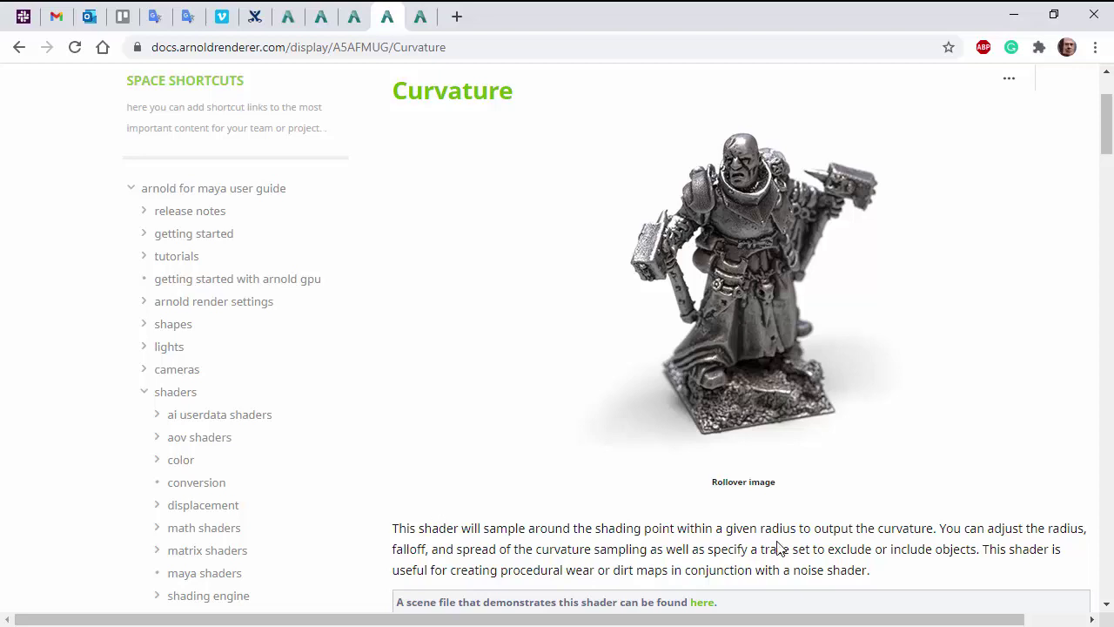
# Step: Highlight the sentence about procedural wear maps in the Arnold documentation, then clear the selection
pyautogui.hotkey('shift', 'Right')
pyautogui.hotkey('shift', 'Right')
pyautogui.hotkey('shift', 'Right')
pyautogui.hotkey('shift', 'Right')
pyautogui.hotkey('shift', 'Right')
pyautogui.hotkey('shift', 'Right')
pyautogui.hotkey('shift', 'Right')
pyautogui.hotkey('shift', 'Right')
pyautogui.hotkey('shift', 'Right')
pyautogui.hotkey('shift', 'Right')
pyautogui.hotkey('shift', 'Right')
pyautogui.hotkey('shift', 'Right')
pyautogui.hotkey('shift', 'Right')
pyautogui.hotkey('shift', 'Right')
pyautogui.hotkey('shift', 'Right')
pyautogui.hotkey('shift', 'Right')
pyautogui.hotkey('shift', 'Right')
pyautogui.hotkey('shift', 'Right')
pyautogui.hotkey('shift', 'Right')
pyautogui.hotkey('shift', 'Right')
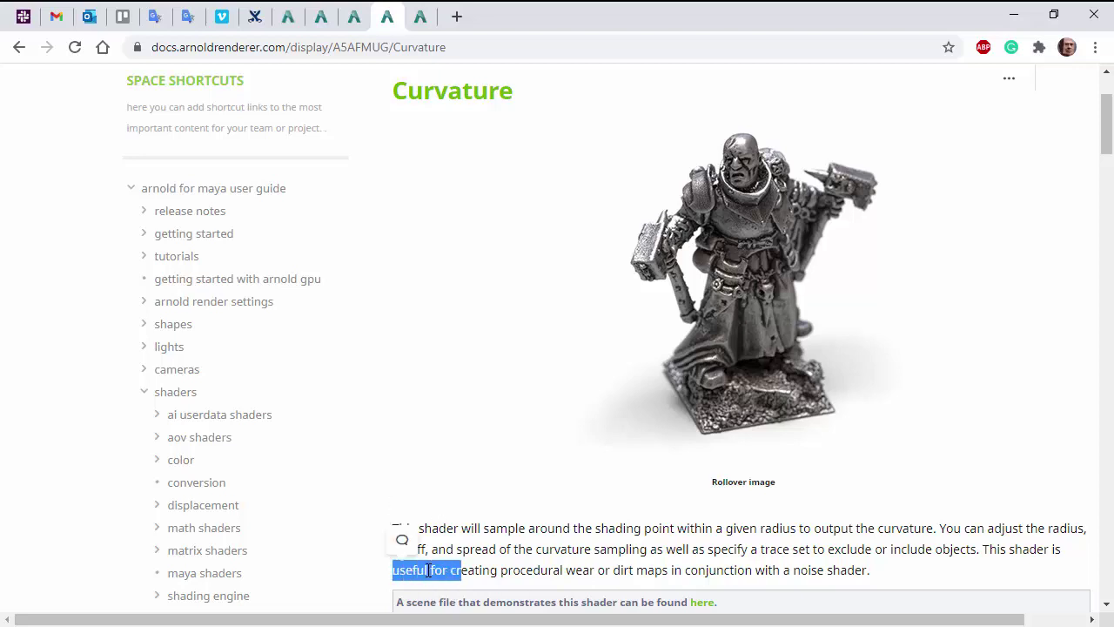
pyautogui.hotkey('shift', 'Right')
pyautogui.hotkey('shift', 'Right')
pyautogui.hotkey('shift', 'Right')
pyautogui.hotkey('shift', 'Right')
pyautogui.hotkey('shift', 'Right')
pyautogui.hotkey('shift', 'Right')
pyautogui.hotkey('shift', 'Right')
pyautogui.hotkey('shift', 'Right')
pyautogui.hotkey('shift', 'Right')
pyautogui.hotkey('shift', 'Right')
pyautogui.hotkey('shift', 'Right')
pyautogui.hotkey('shift', 'Right')
pyautogui.hotkey('shift', 'Right')
pyautogui.hotkey('shift', 'Right')
pyautogui.hotkey('shift', 'Right')
pyautogui.hotkey('shift', 'Right')
pyautogui.hotkey('shift', 'Right')
pyautogui.hotkey('shift', 'Right')
pyautogui.hotkey('shift', 'Right')
pyautogui.hotkey('shift', 'Right')
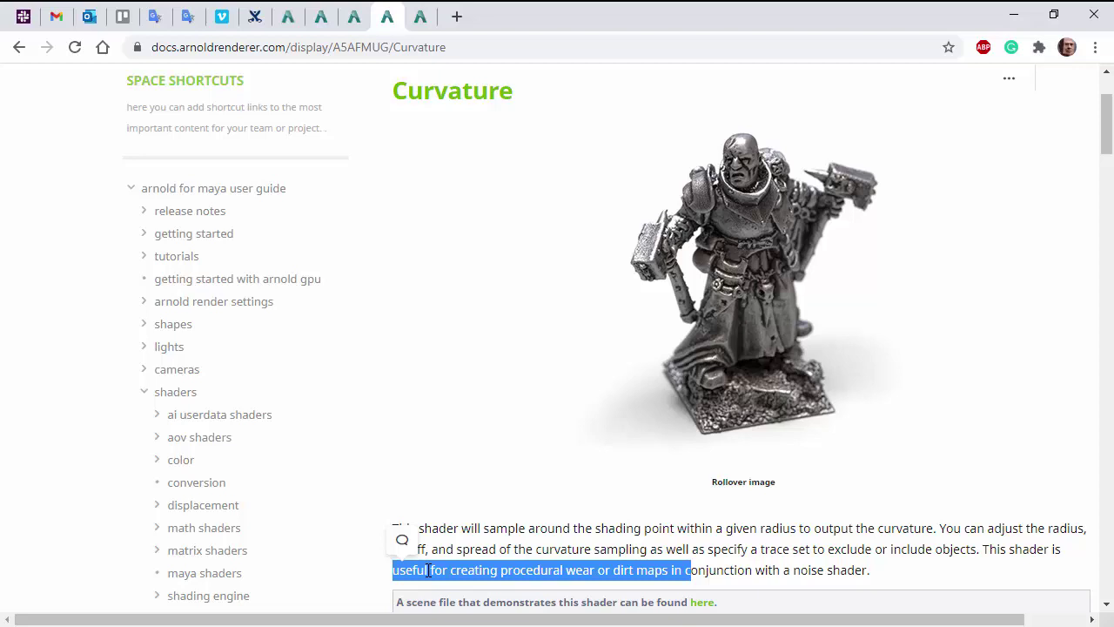
pyautogui.click(864, 566)
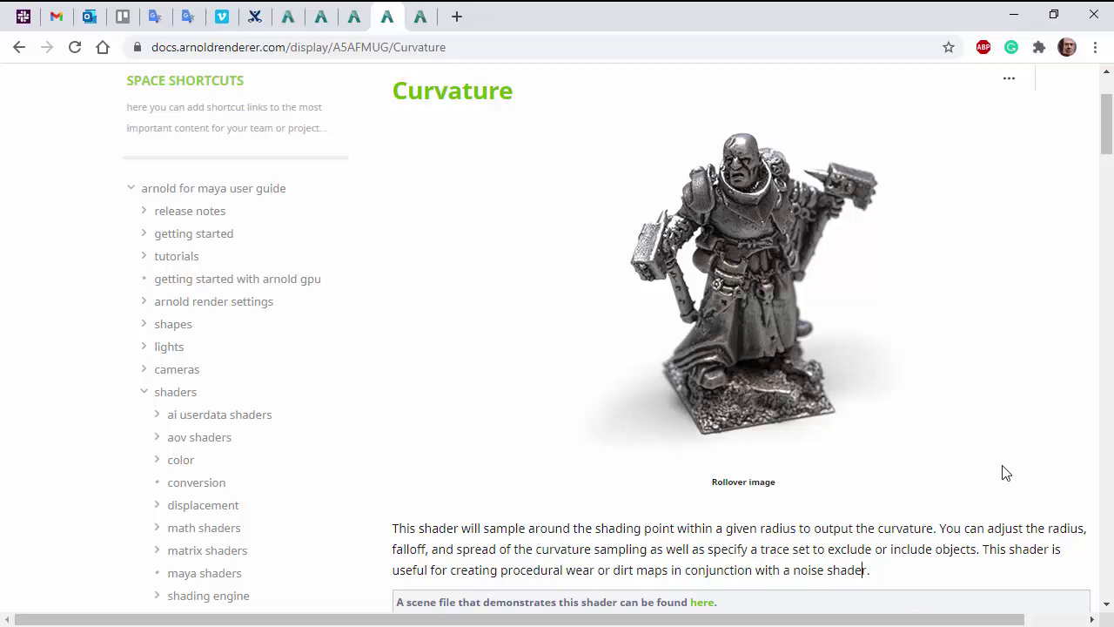
pyautogui.moveTo(795, 227)
# Step: Move to the Wear and Tear tutorial page, skim its intro, and launch Maya
pyautogui.hotkey('ctrl', 'Tab')
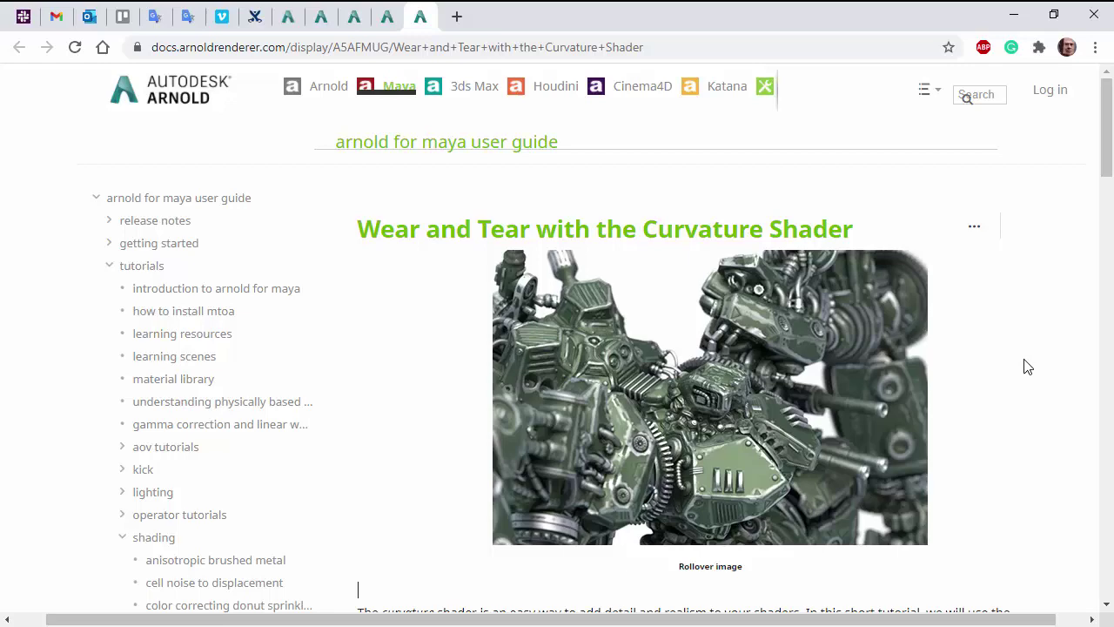
pyautogui.scroll(-2, 1028, 366)
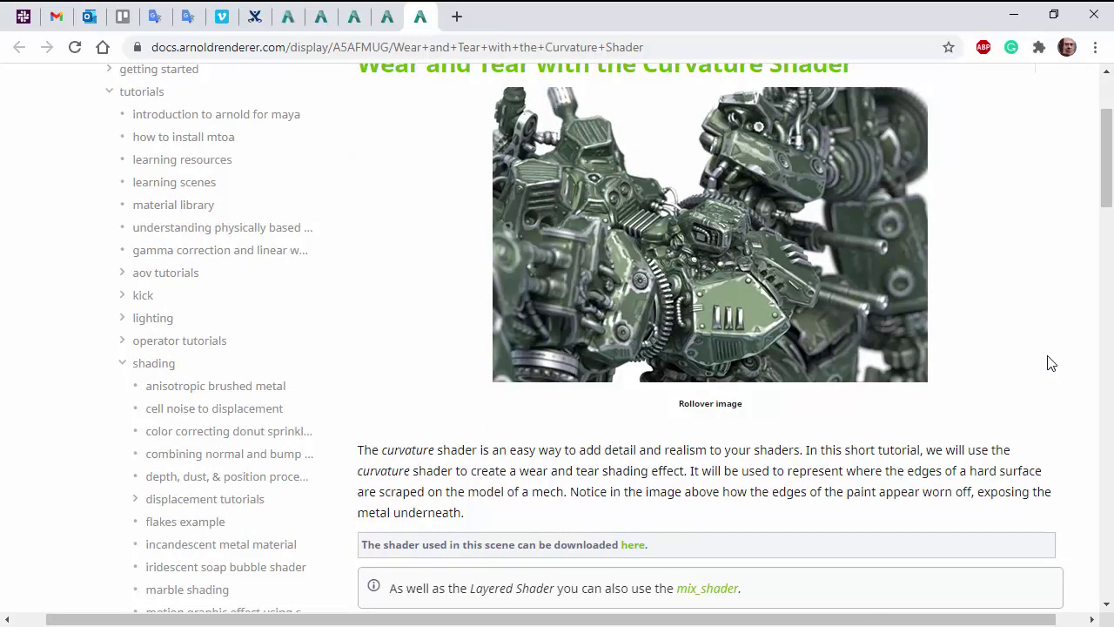
pyautogui.write('Maya')
pyautogui.press('Return')
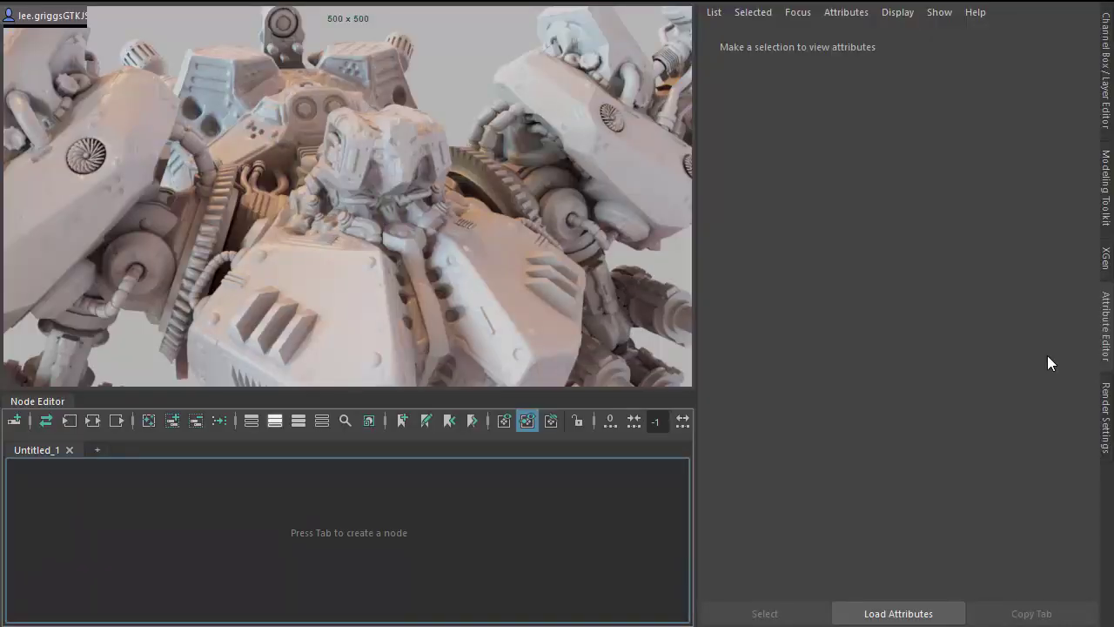
# Step: Add a standardSurface node, rename it Paint2, and give it a dark green base colour
pyautogui.press('Tab')
pyautogui.write('stand')
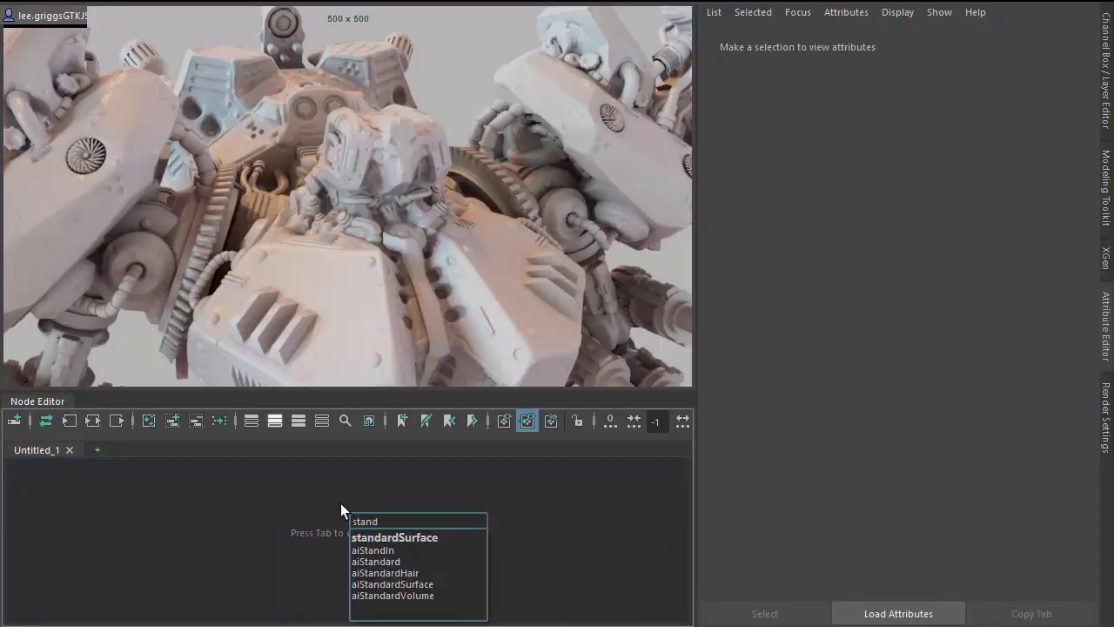
pyautogui.press('Return')
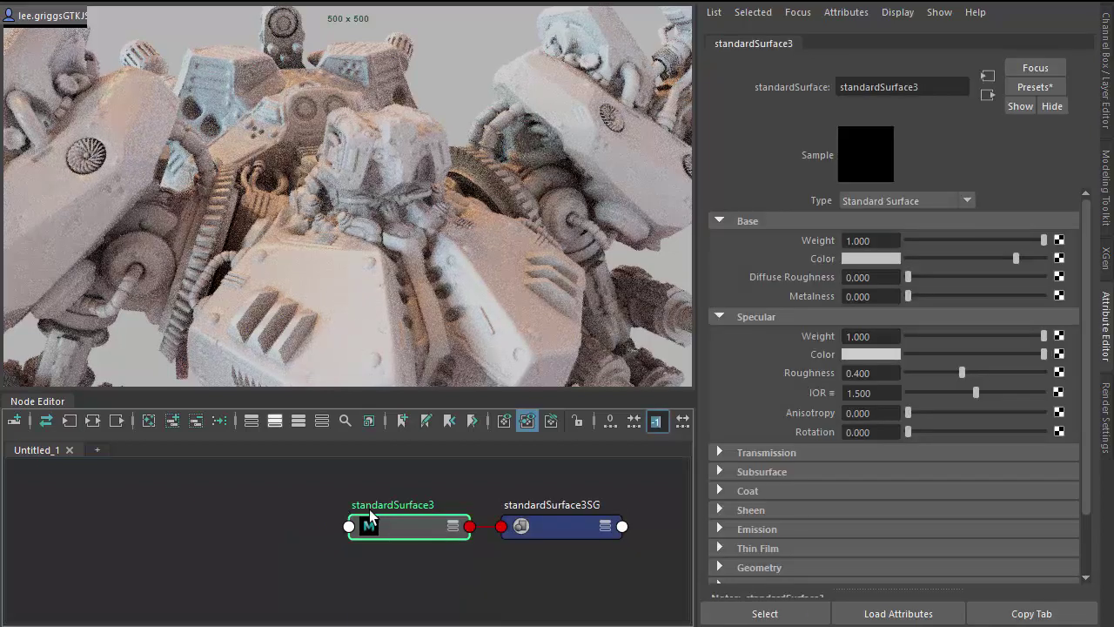
pyautogui.doubleClick(370, 506)
pyautogui.write('Pain')
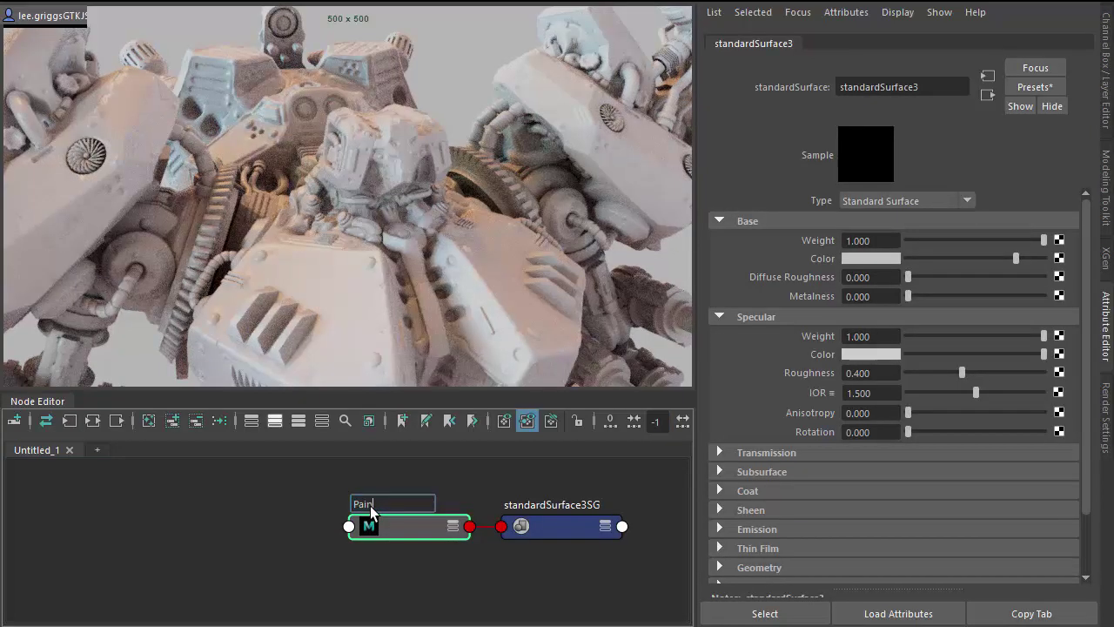
pyautogui.write('t2')
pyautogui.press('Return')
pyautogui.click(850, 257)
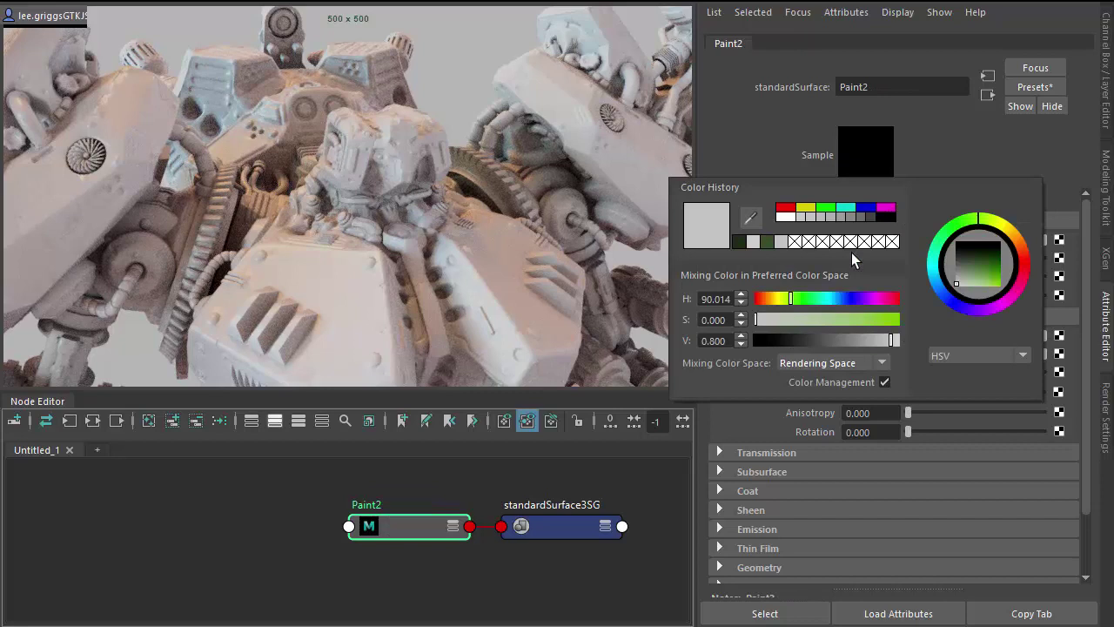
pyautogui.click(740, 242)
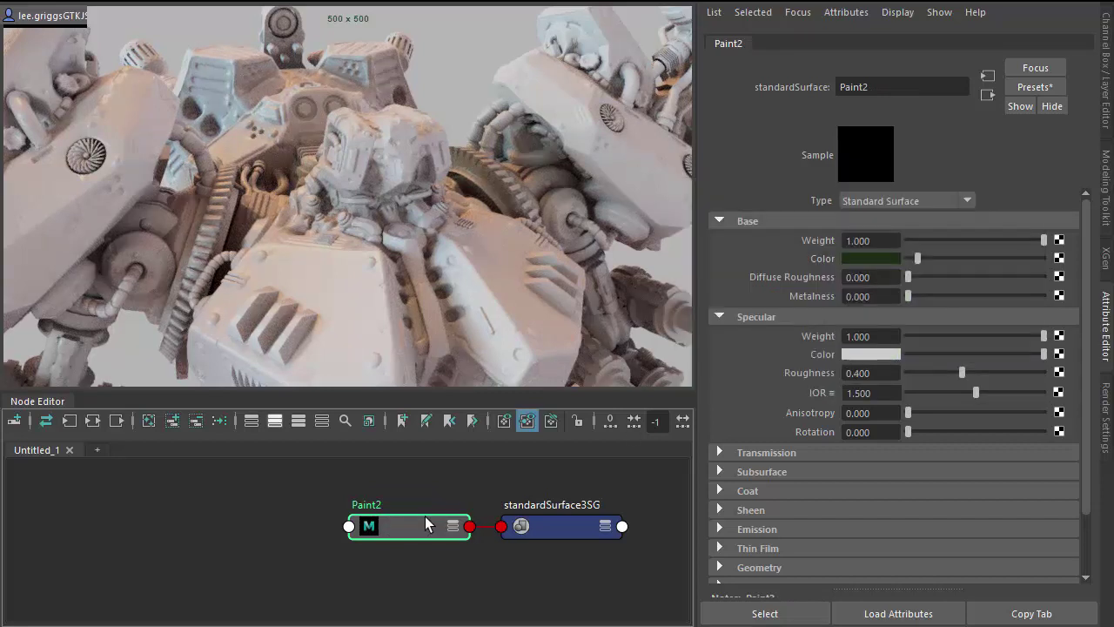
# Step: Duplicate Paint2 as Metal1 with a grey base colour and Metalness 1
pyautogui.moveTo(429, 532); pyautogui.dragTo(398, 515)
pyautogui.hotkey('ctrl', 'd')
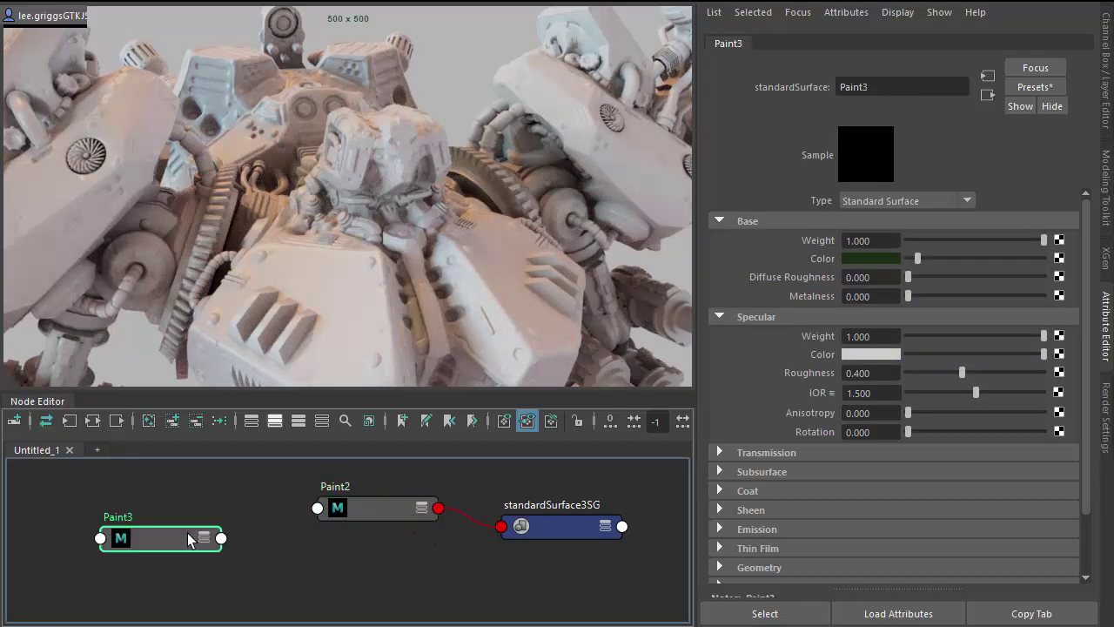
pyautogui.moveTo(164, 541); pyautogui.dragTo(356, 589)
pyautogui.doubleClick(319, 561)
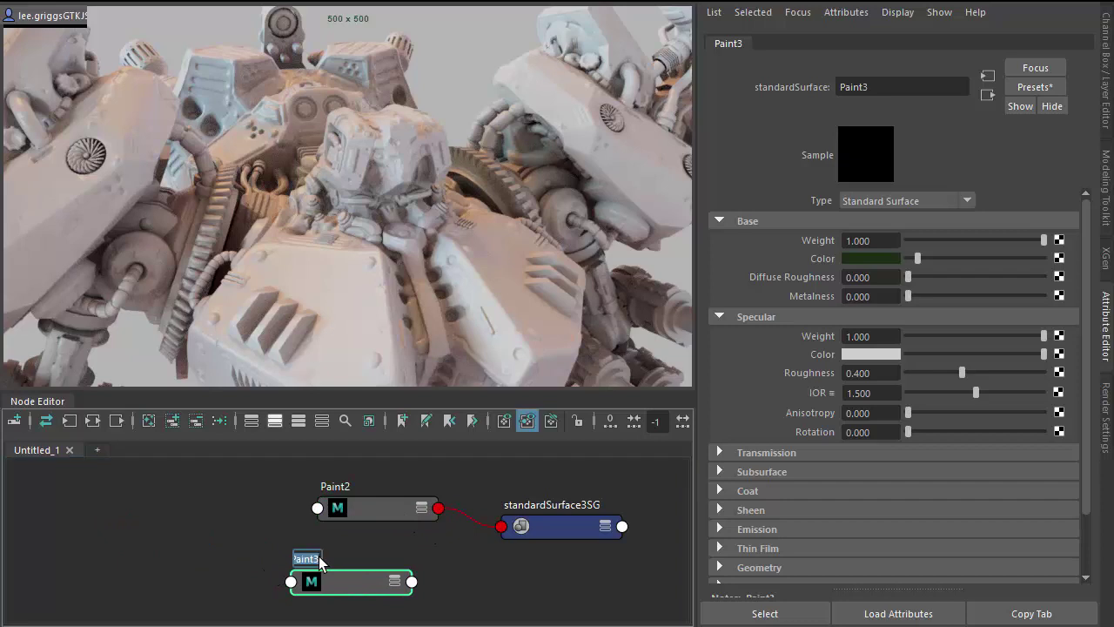
pyautogui.write('Metal1')
pyautogui.click(329, 585)
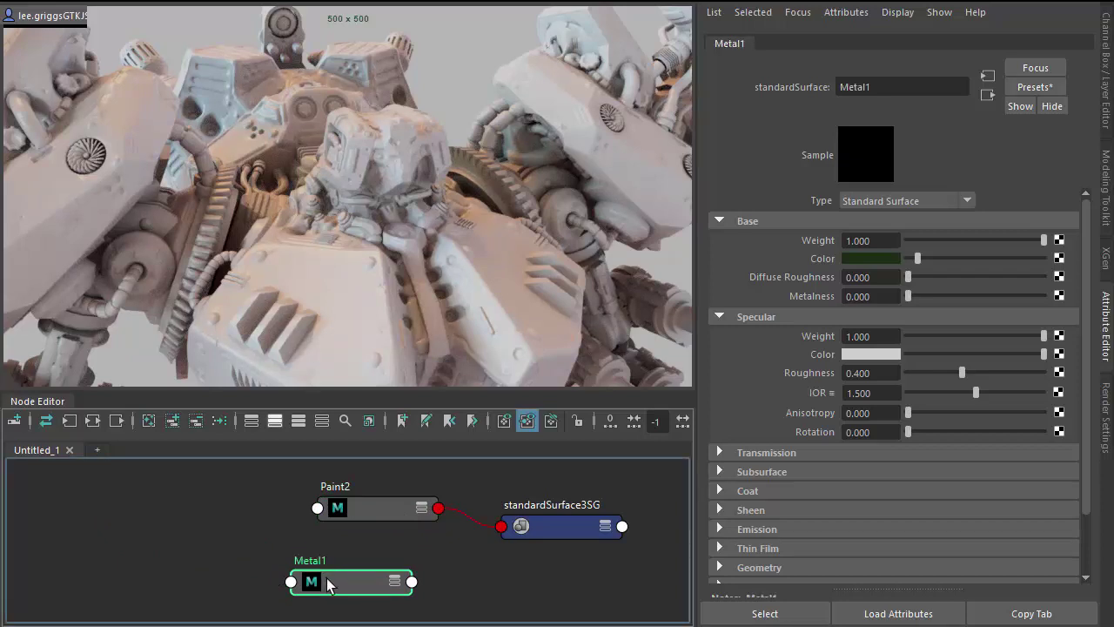
pyautogui.moveTo(924, 257)
pyautogui.mouseDown()
pyautogui.moveTo(912, 259)
pyautogui.moveTo(941, 258)
pyautogui.mouseUp()
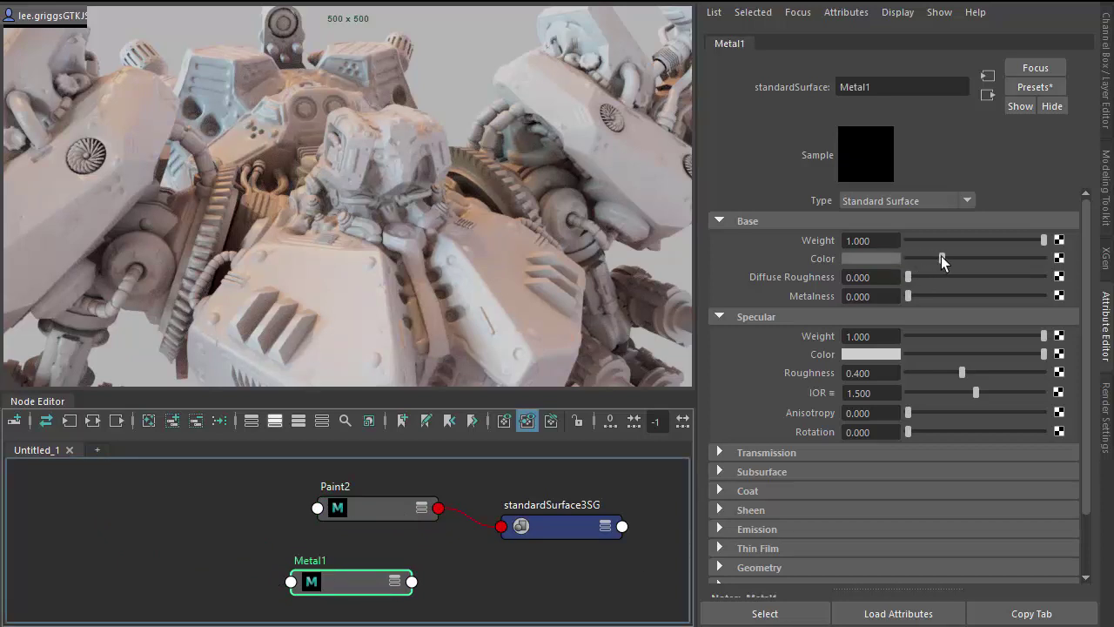
pyautogui.moveTo(908, 296); pyautogui.dragTo(1050, 300)
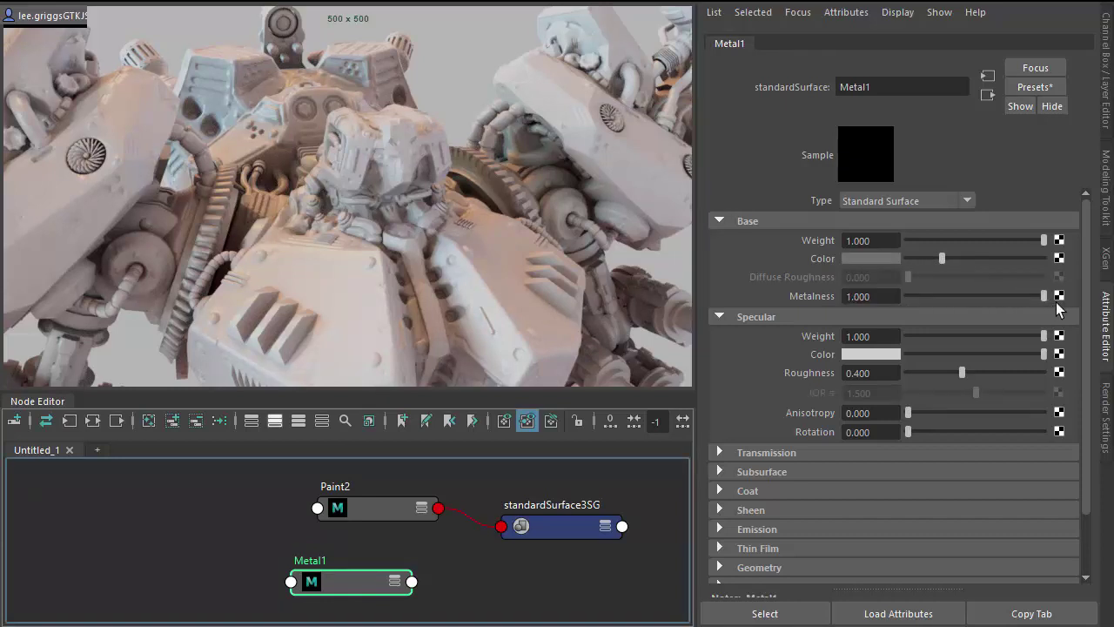
# Step: Delete the standardSurface3SG shading group and move Paint2 and Metal1 to the left
pyautogui.click(524, 526)
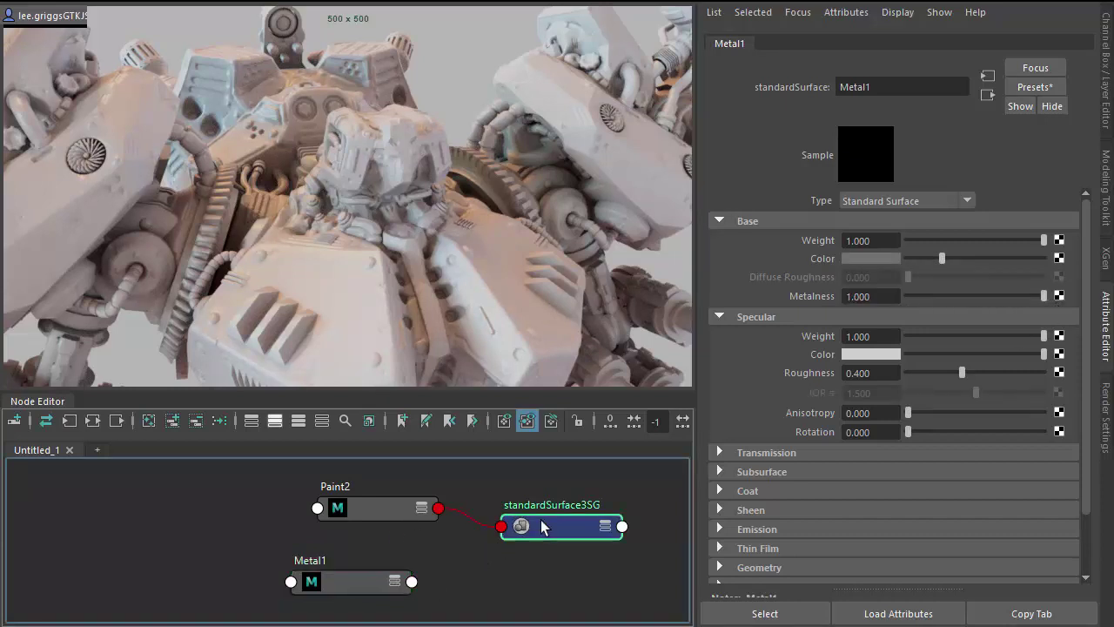
pyautogui.click(202, 423)
pyautogui.moveTo(247, 479); pyautogui.dragTo(404, 600)
pyautogui.moveTo(385, 583); pyautogui.dragTo(181, 580)
# Step: Create aiMixShader3 and connect Paint2 to shader1 and Metal1 to shader2
pyautogui.click(353, 558)
pyautogui.press('Tab')
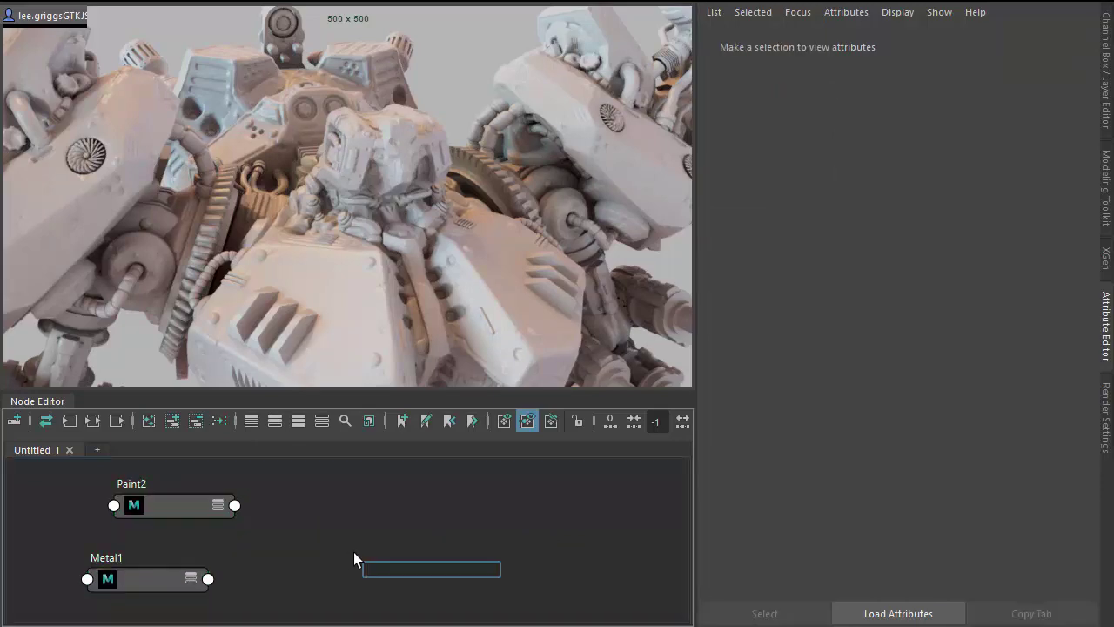
pyautogui.write('mix')
pyautogui.press('Down')
pyautogui.press('Return')
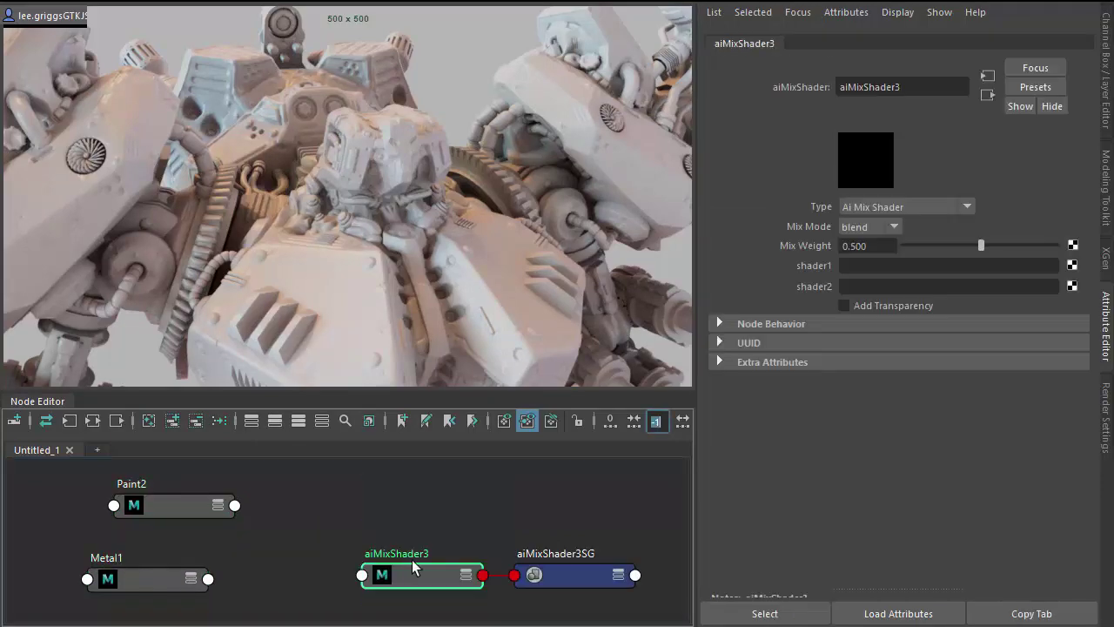
pyautogui.moveTo(406, 564); pyautogui.dragTo(406, 524)
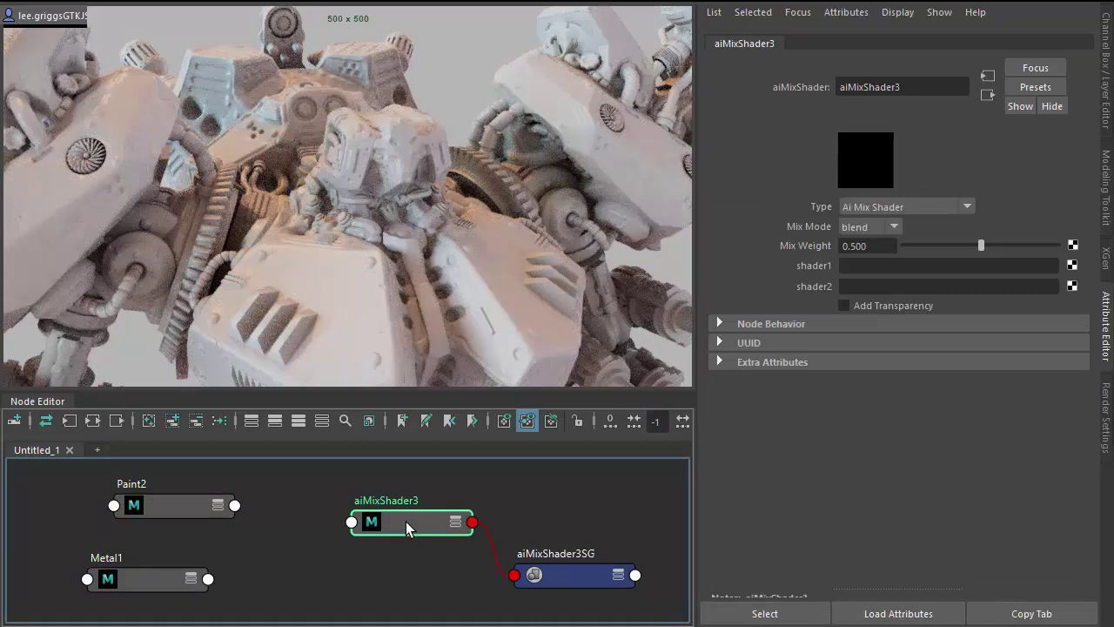
pyautogui.moveTo(155, 505)
pyautogui.mouseDown(button='middle')
pyautogui.moveTo(421, 426)
pyautogui.moveTo(764, 273)
pyautogui.mouseUp(button='middle')
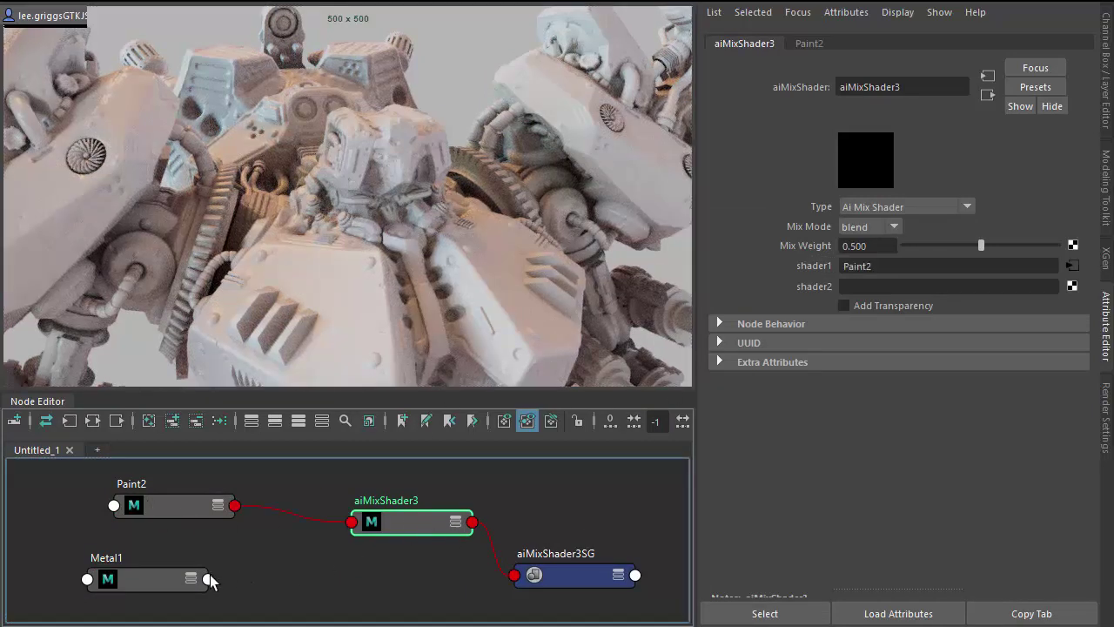
pyautogui.moveTo(148, 578); pyautogui.dragTo(746, 286, button='middle')
# Step: Assign aiMixShader3 to the selected mech model, then reselect the mix shader to view its settings
pyautogui.rightClick(402, 522)
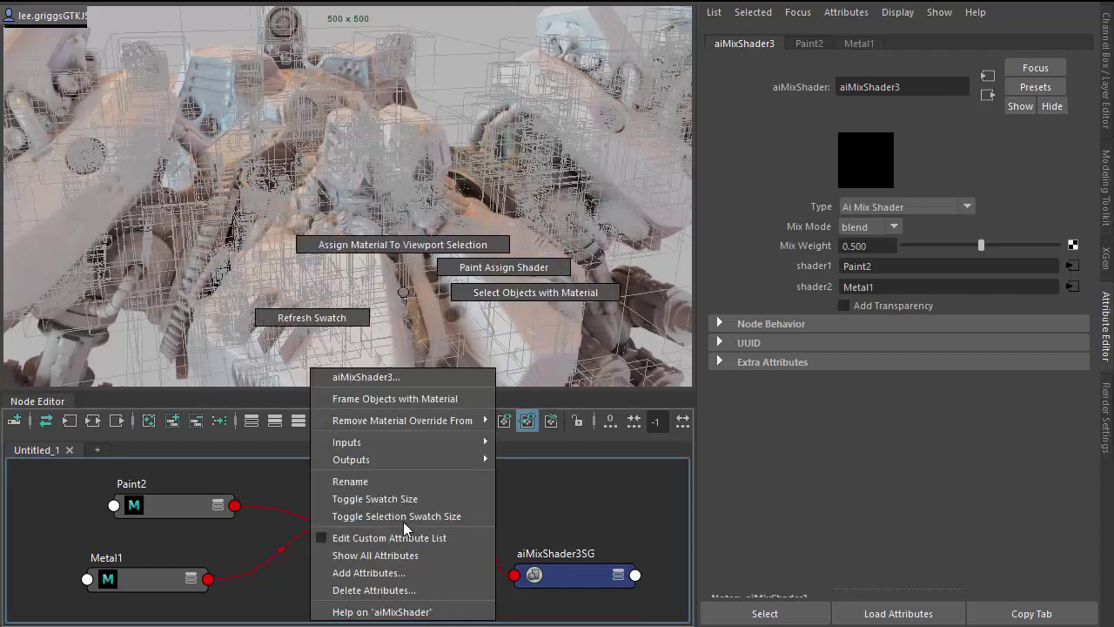
pyautogui.click(400, 228)
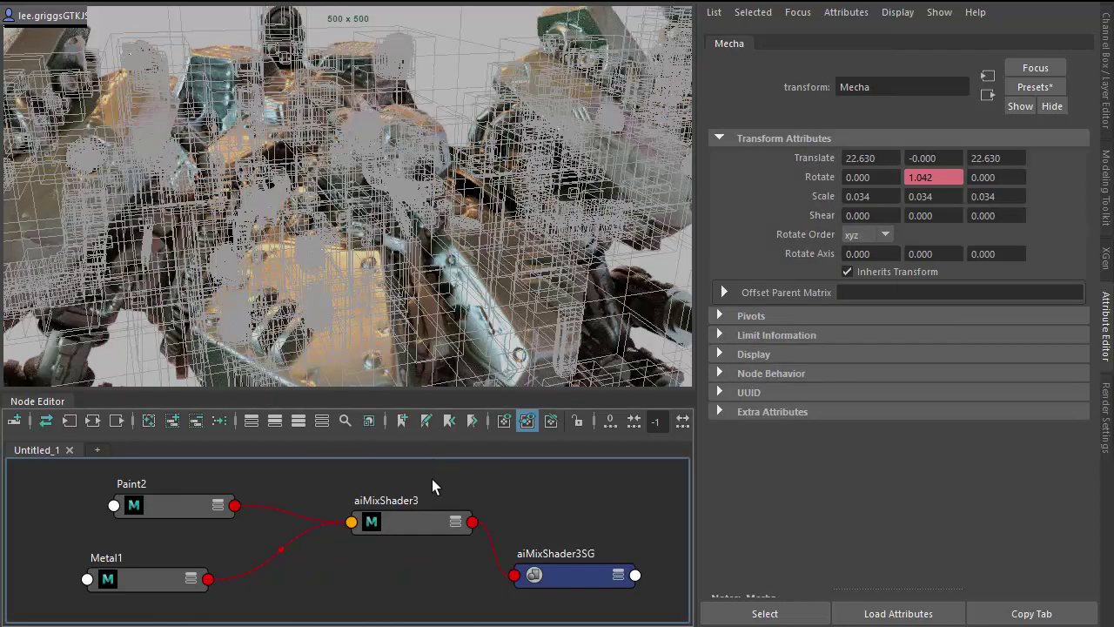
pyautogui.click(432, 479)
pyautogui.click(416, 523)
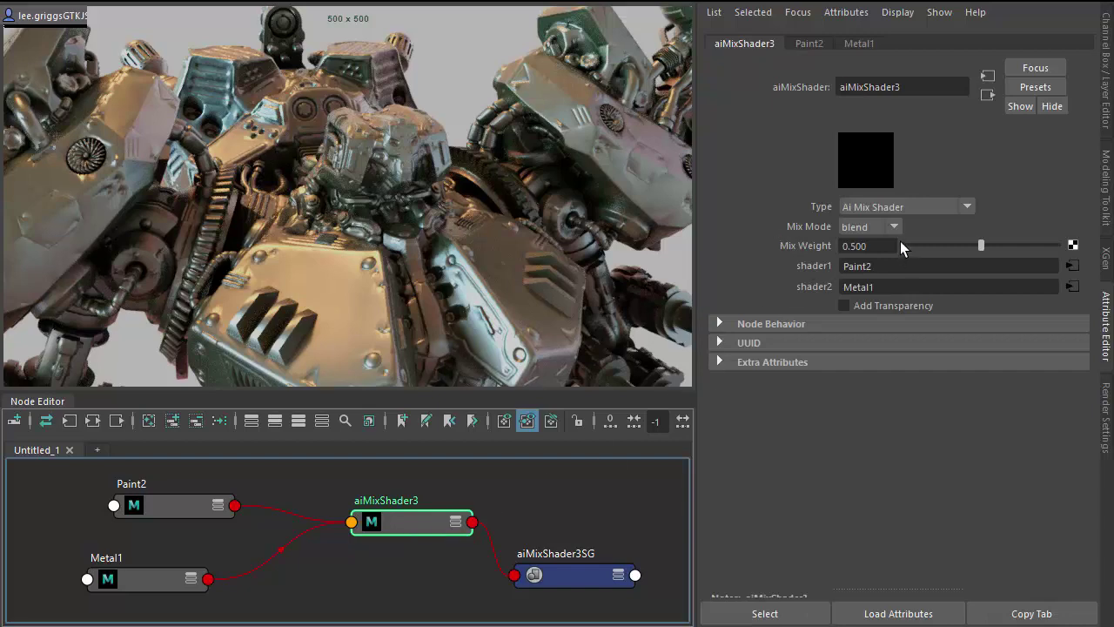
# Step: Lower the mix weight, then create an aiCurvature node to drive it
pyautogui.moveTo(919, 245)
pyautogui.mouseDown()
pyautogui.moveTo(856, 249)
pyautogui.moveTo(1057, 245)
pyautogui.moveTo(966, 245)
pyautogui.mouseUp()
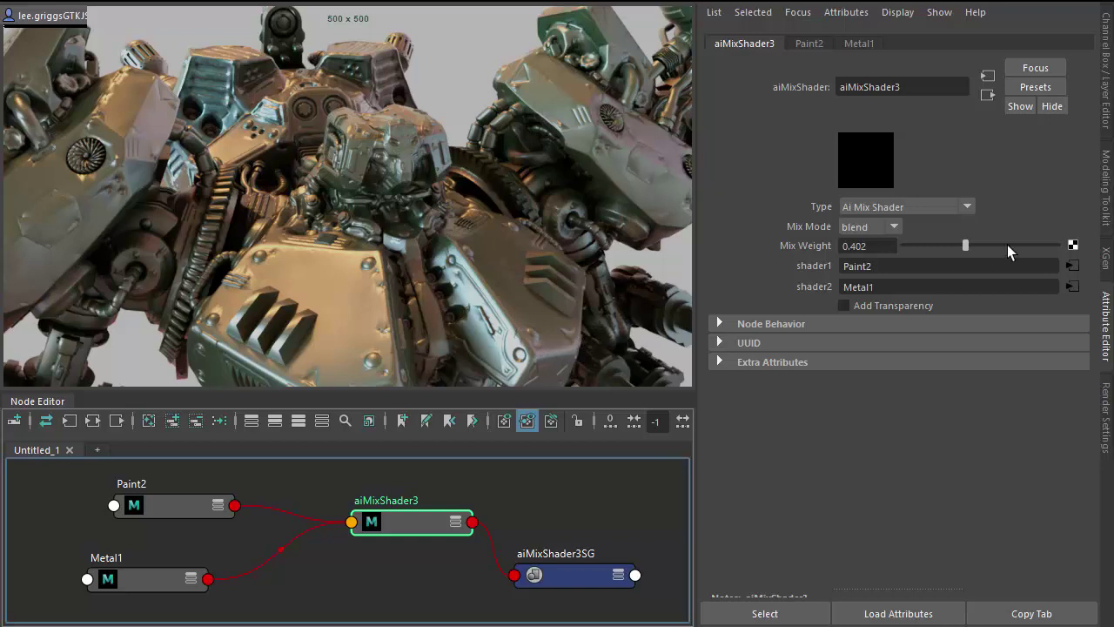
pyautogui.click(1072, 245)
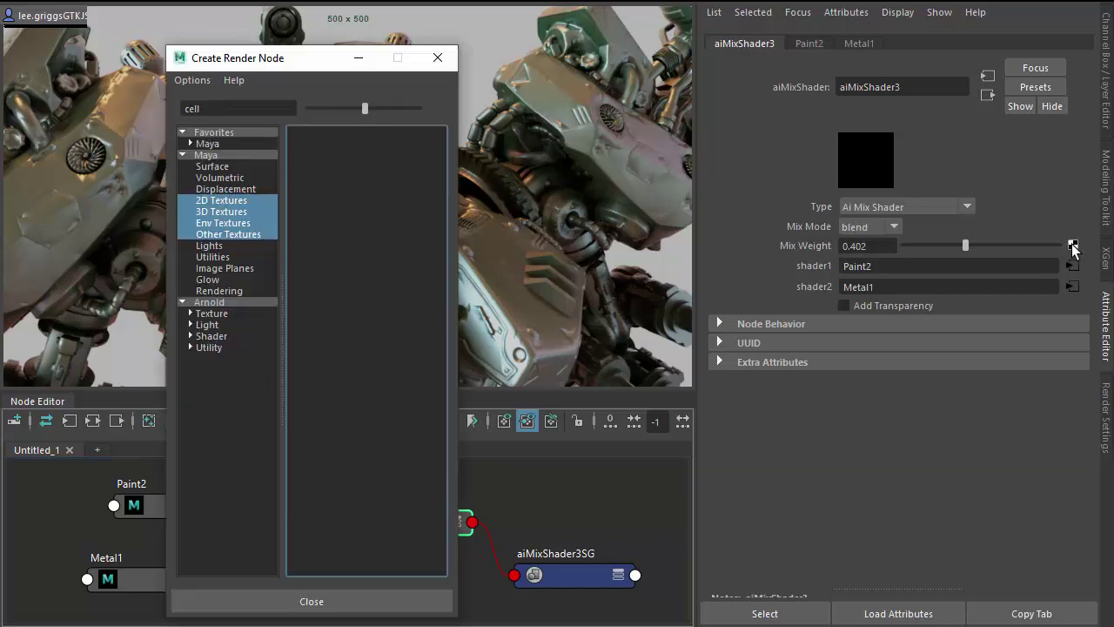
pyautogui.click(257, 105)
pyautogui.press('BackSpace')
pyautogui.press('BackSpace')
pyautogui.press('BackSpace')
pyautogui.write('urv')
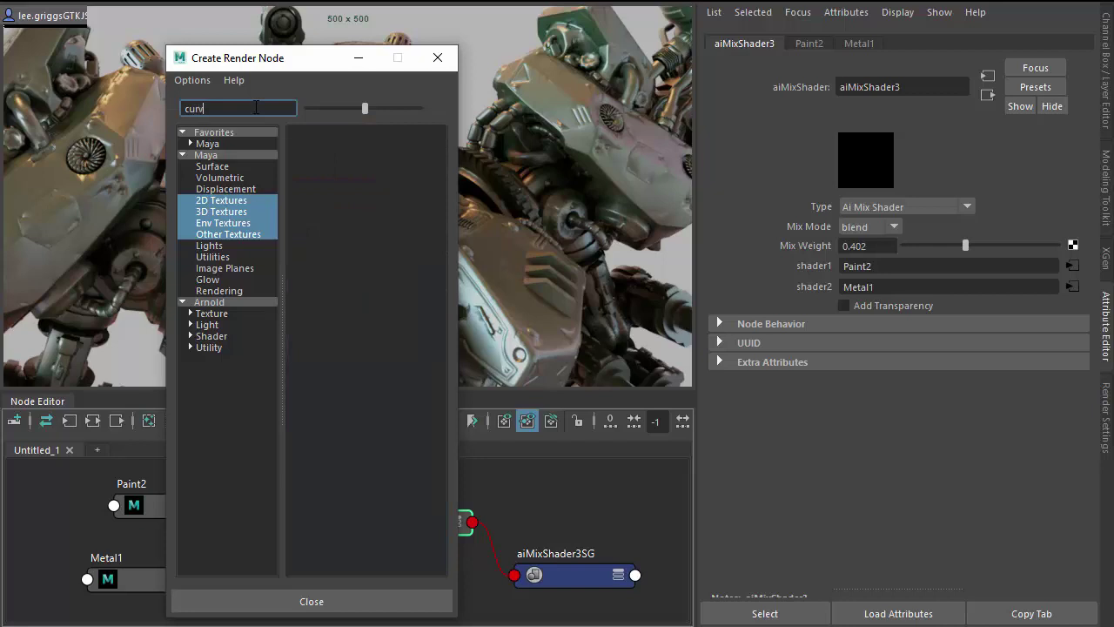
pyautogui.write('at')
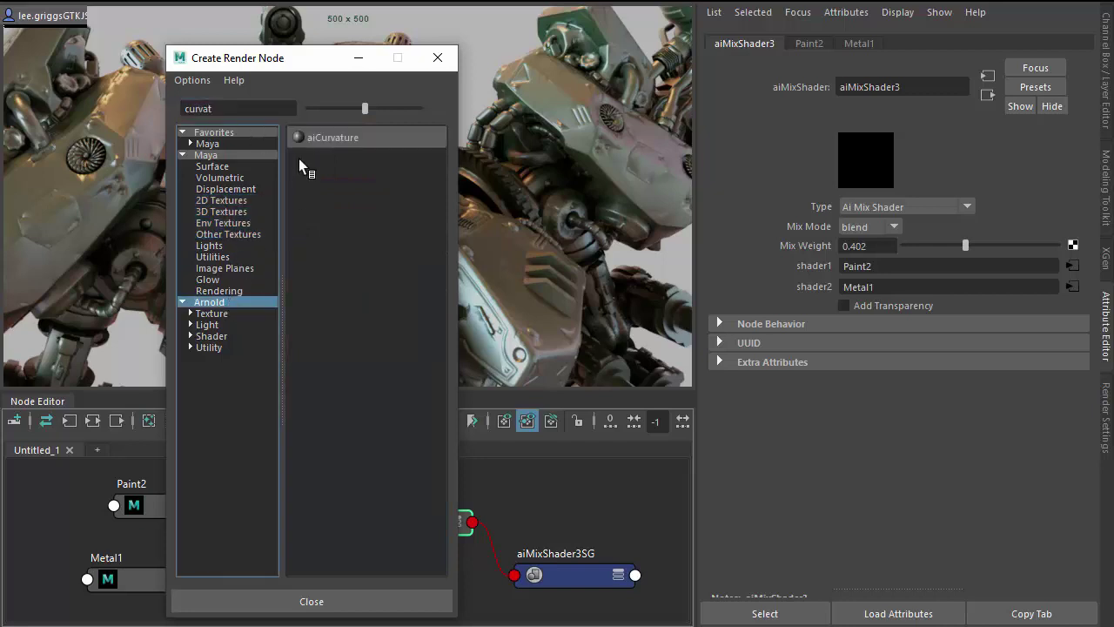
pyautogui.click(309, 136)
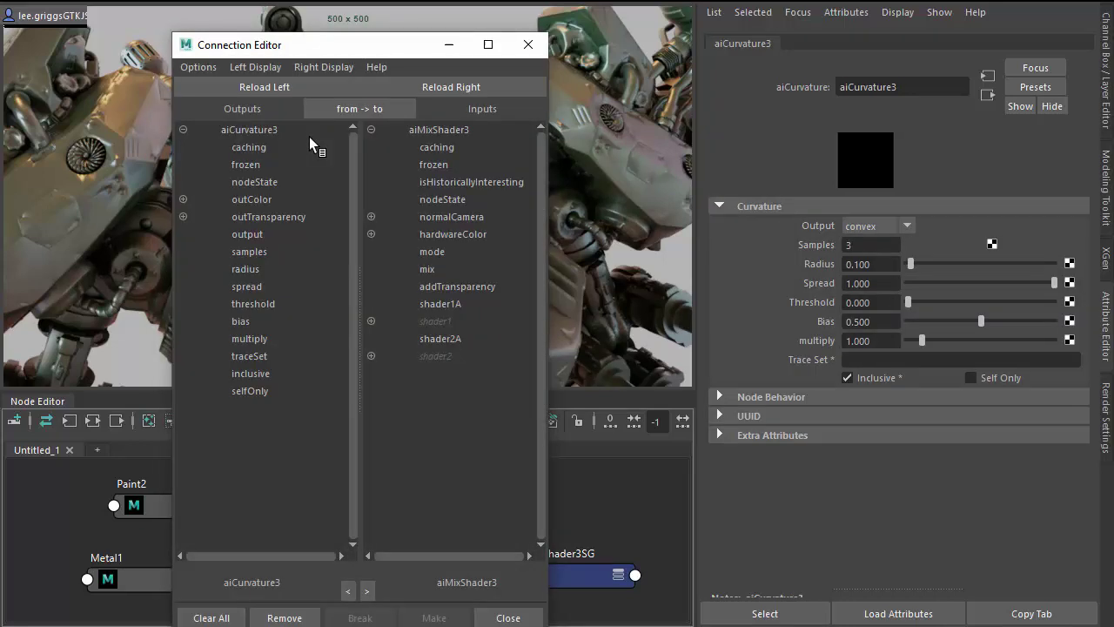
# Step: Connect the curvature's outColorR to aiMixShader3's mix input
pyautogui.click(183, 199)
pyautogui.click(272, 217)
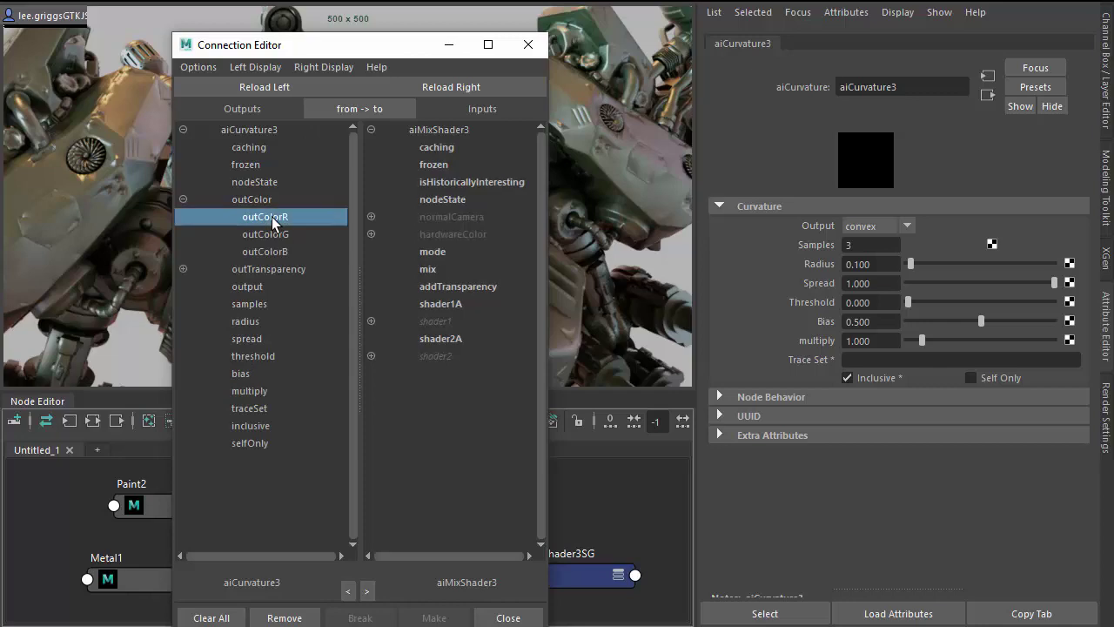
pyautogui.click(463, 269)
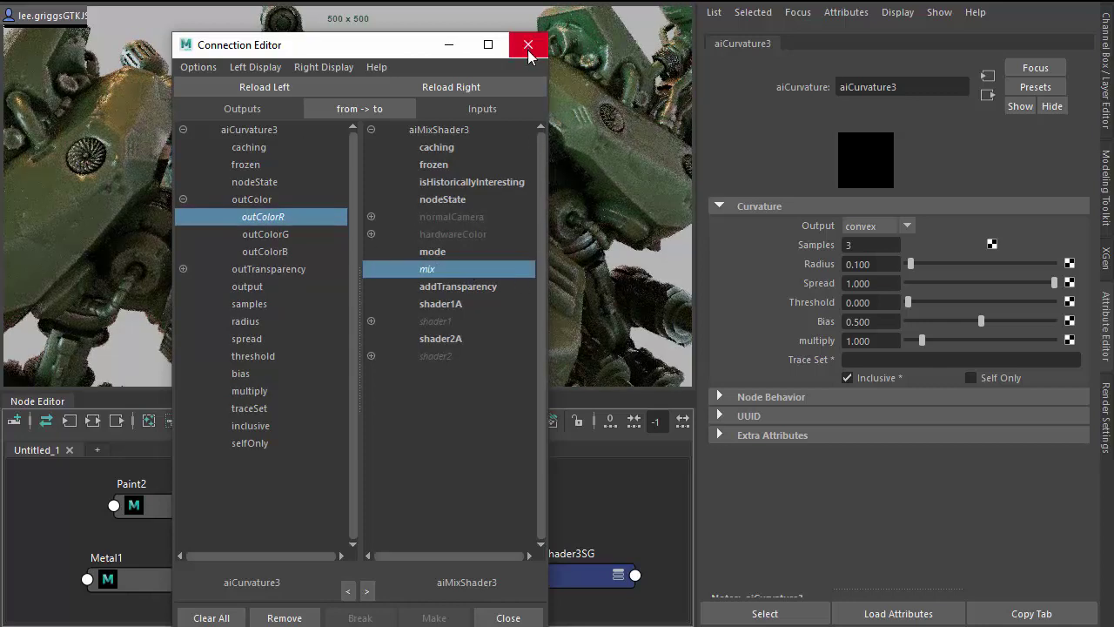
# Step: Set aiCurvature multiply to 4, and try concave output before returning to convex
pyautogui.click(528, 44)
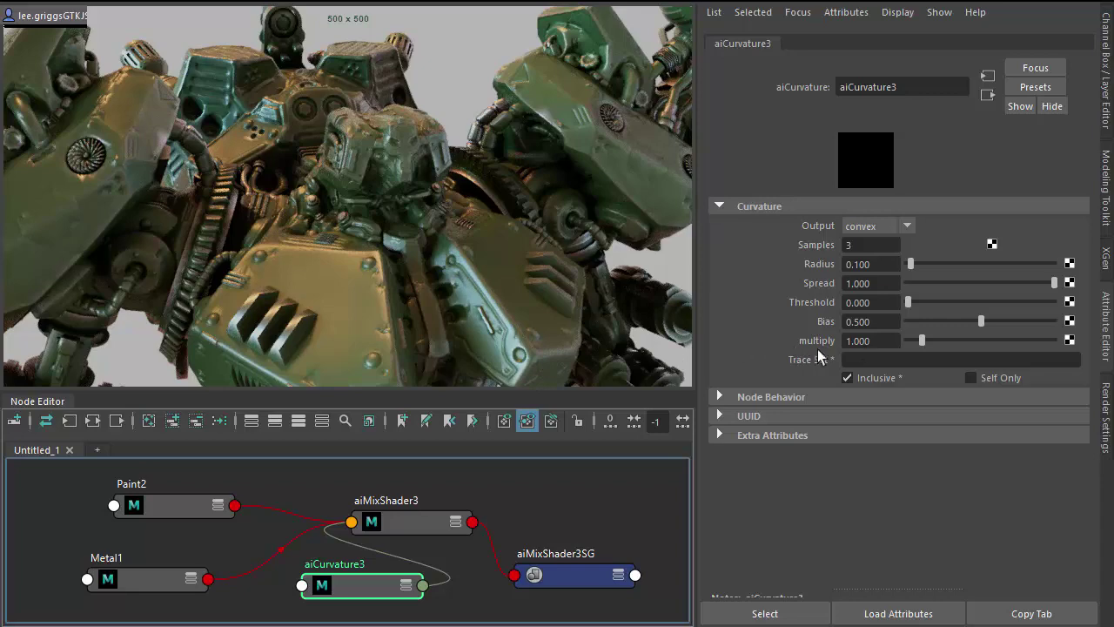
pyautogui.doubleClick(881, 341)
pyautogui.write('4')
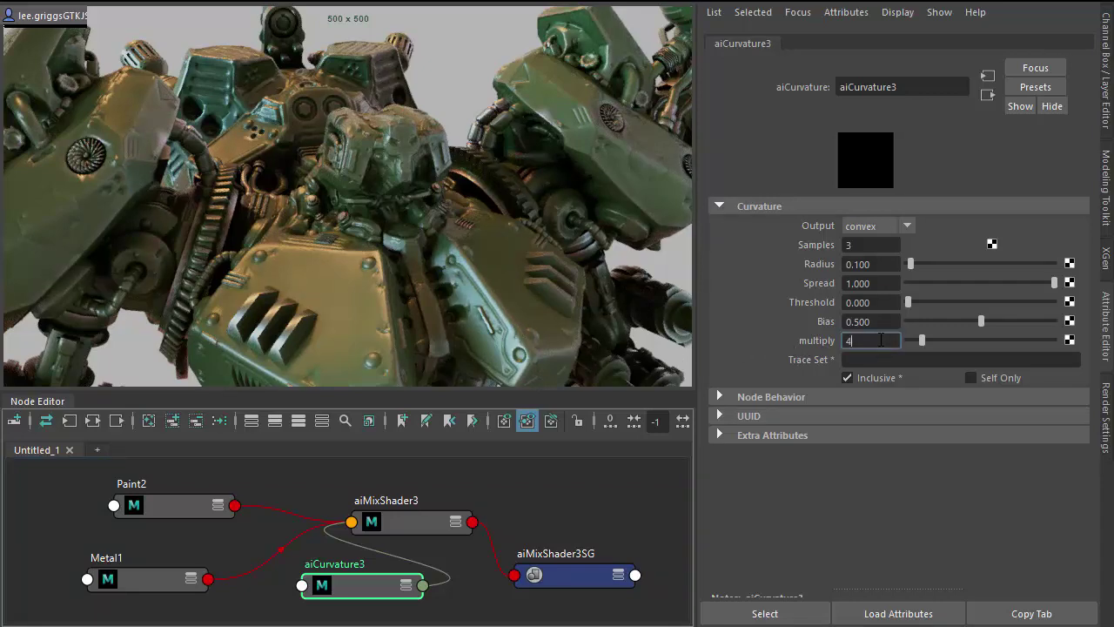
pyautogui.press('Return')
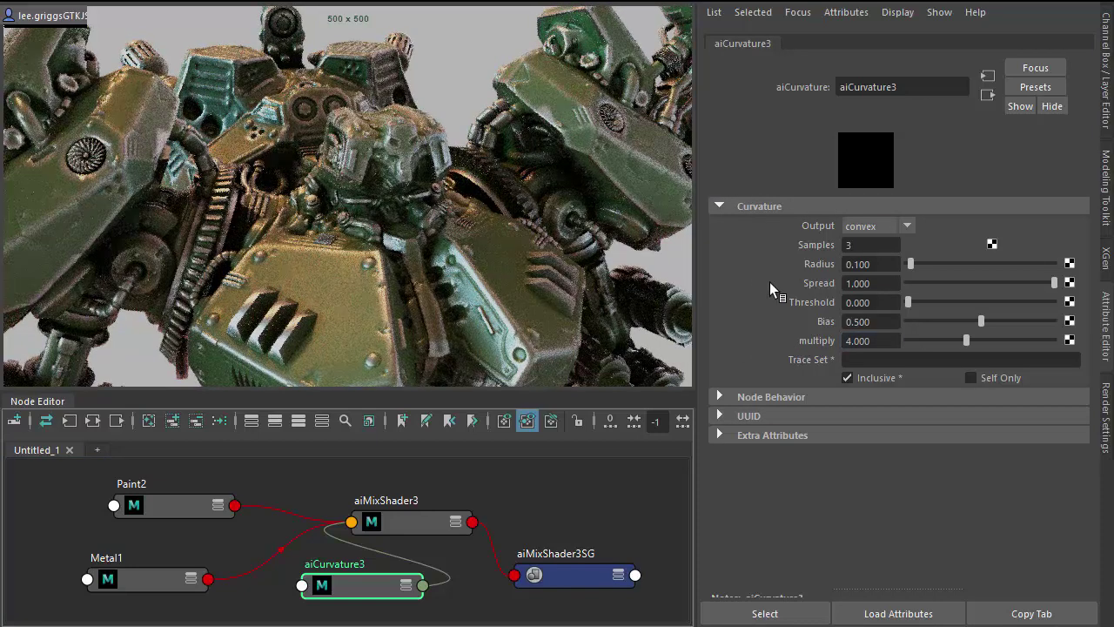
pyautogui.click(867, 228)
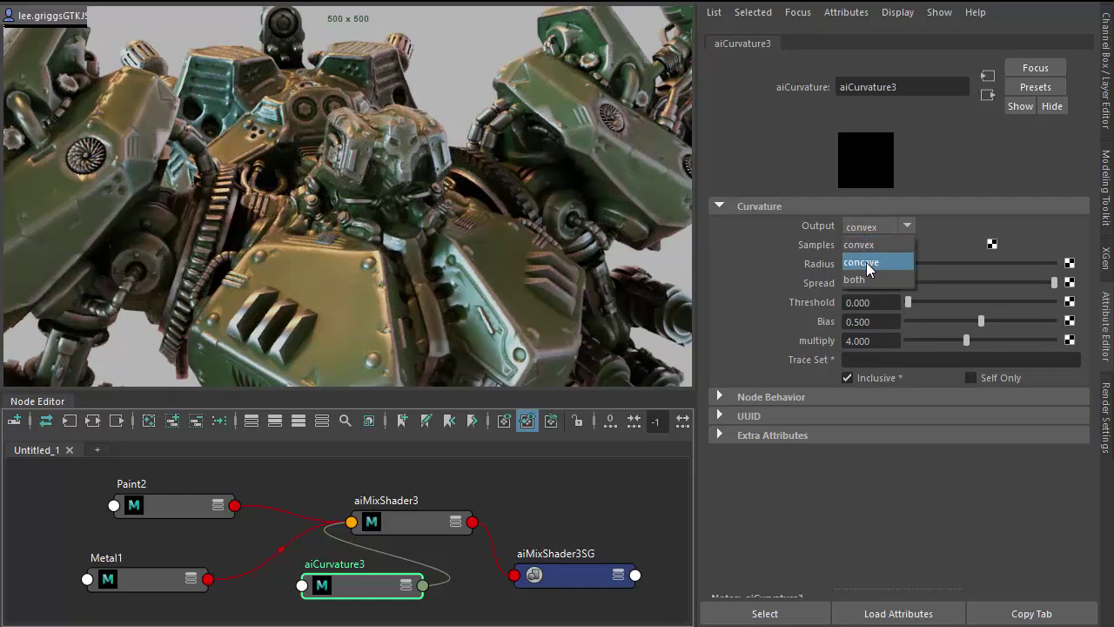
pyautogui.click(868, 265)
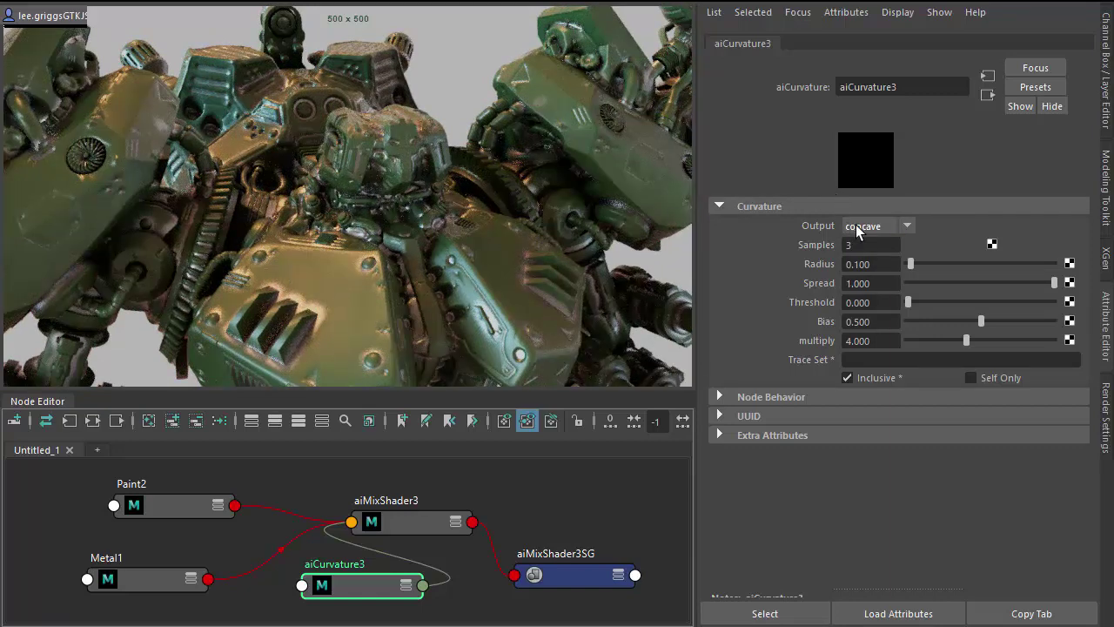
pyautogui.click(862, 225)
pyautogui.click(865, 247)
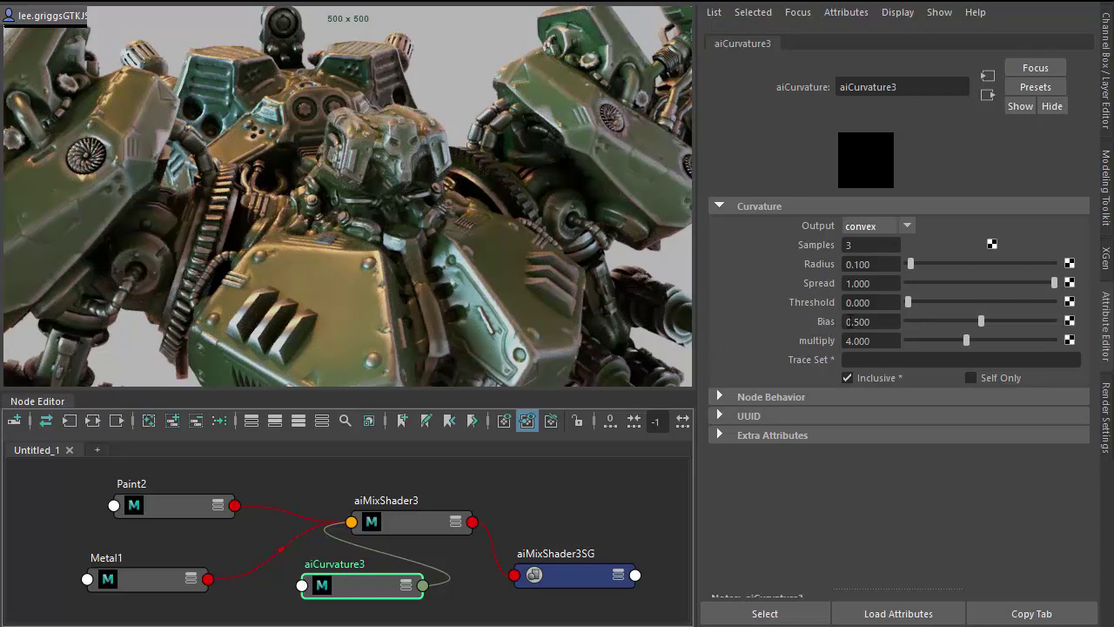
# Step: Map the curvature bias with a new aiCellNoise node's outColorR
pyautogui.click(1069, 320)
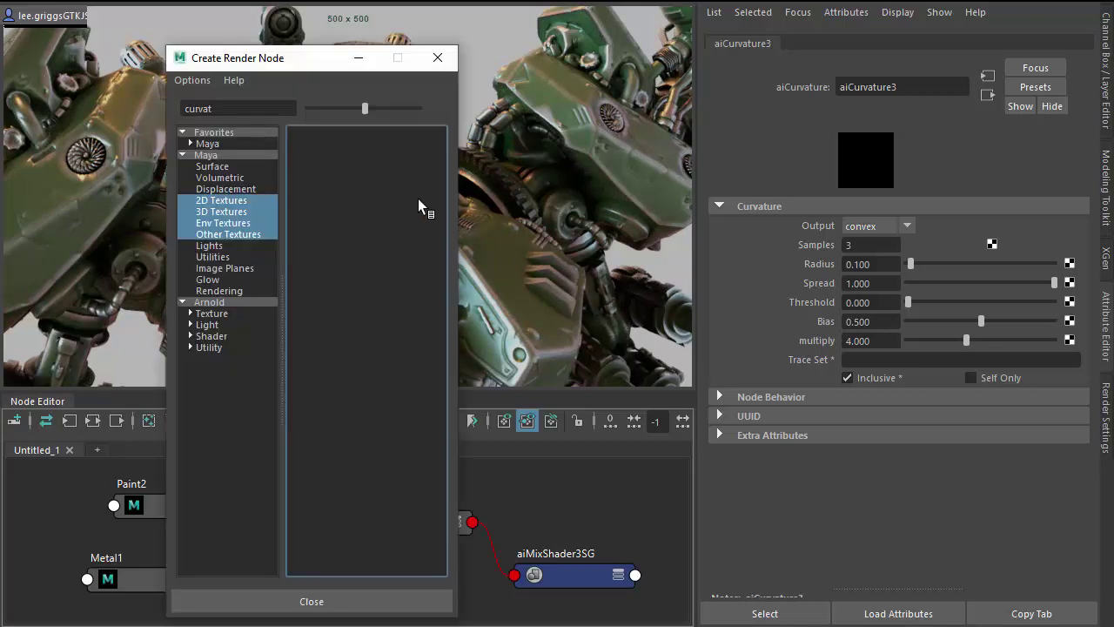
pyautogui.doubleClick(294, 109)
pyautogui.write('cell')
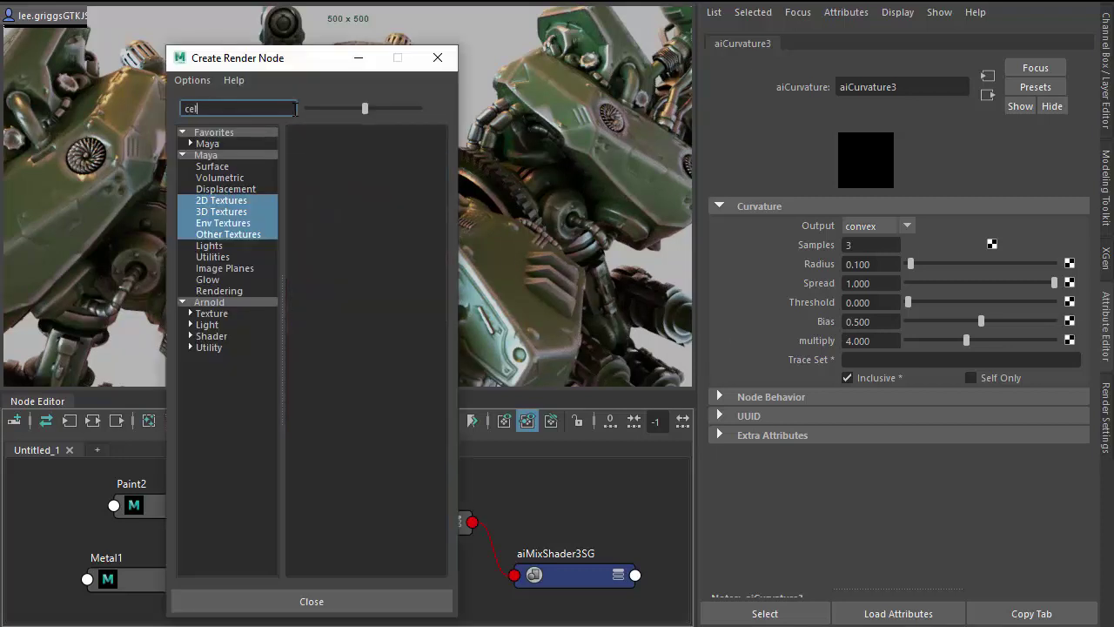
pyautogui.click(240, 300)
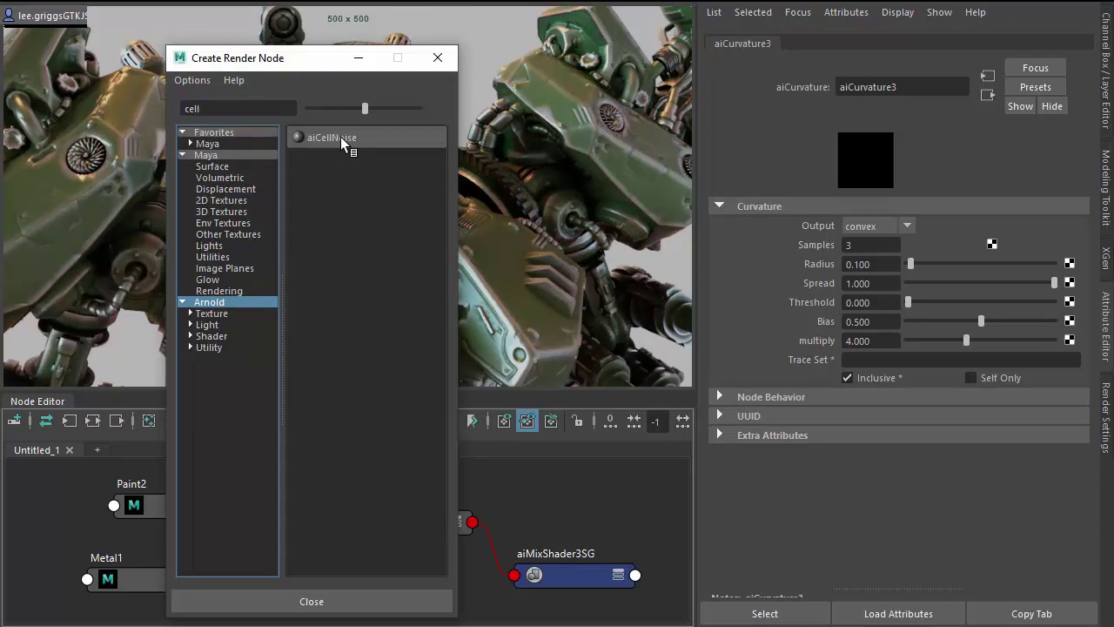
pyautogui.click(341, 137)
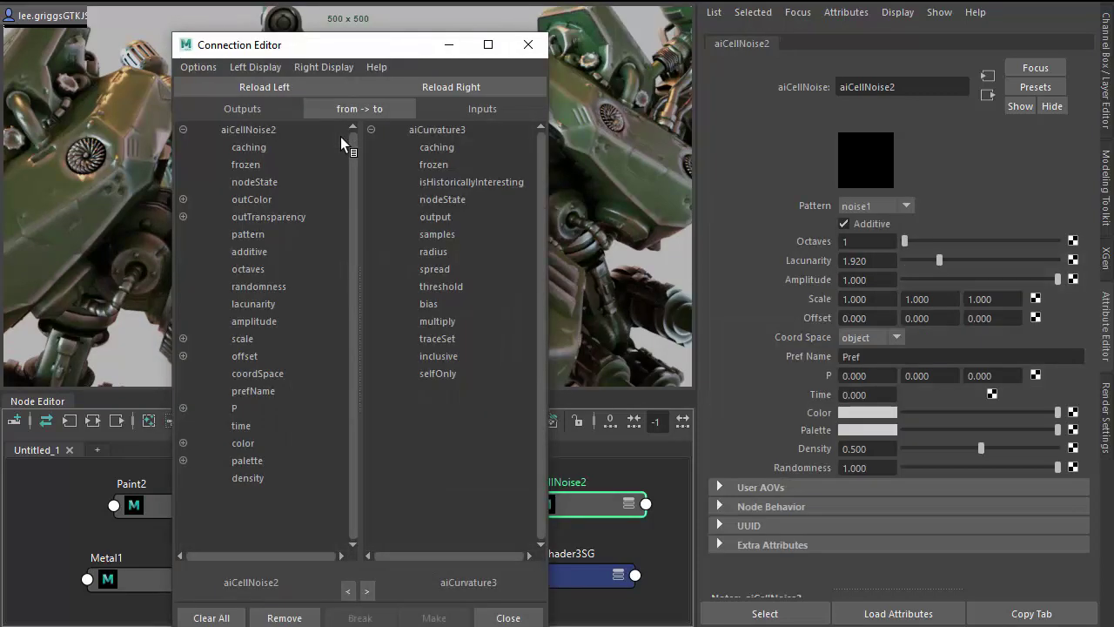
pyautogui.click(184, 199)
pyautogui.click(259, 216)
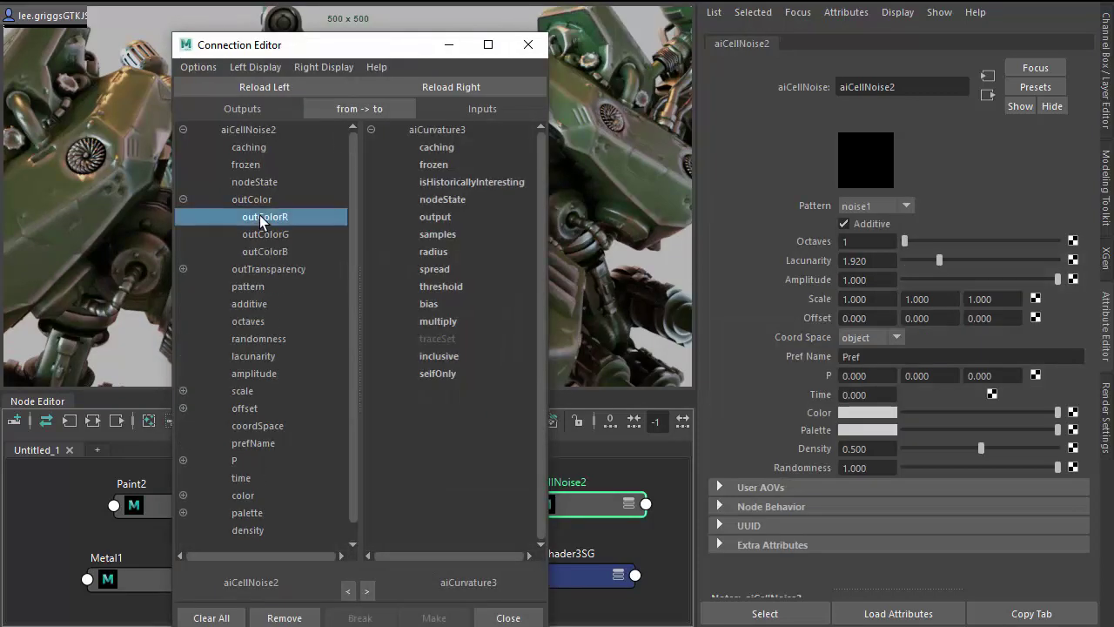
pyautogui.click(442, 304)
# Step: Set aiCellNoise2's pattern to cell1 and its scale to 0.2 on X, Y and Z
pyautogui.click(527, 48)
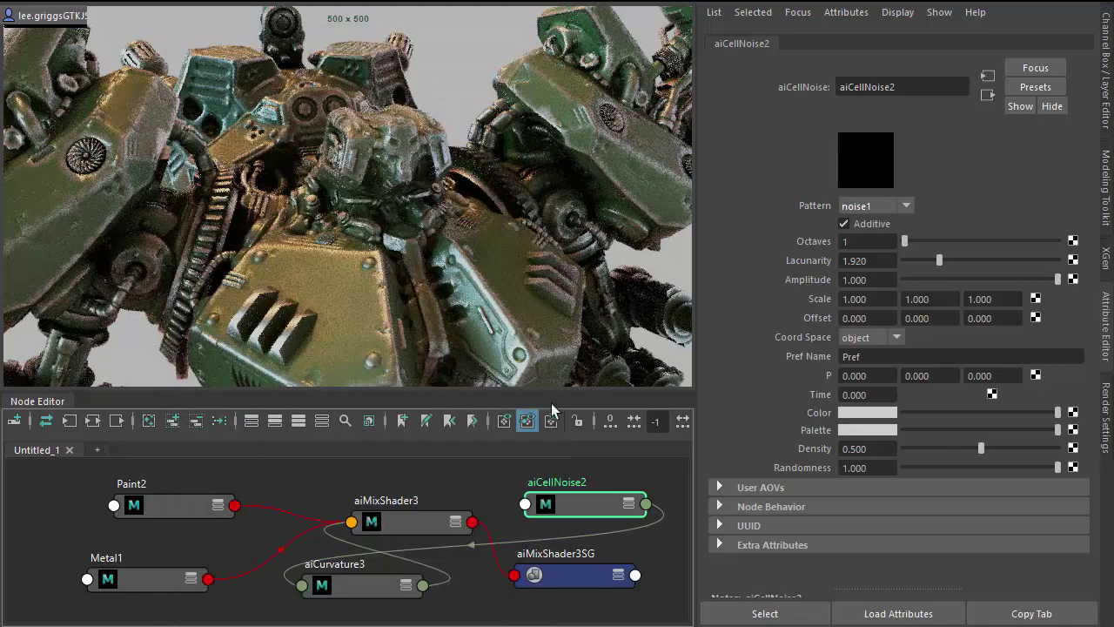
pyautogui.click(849, 206)
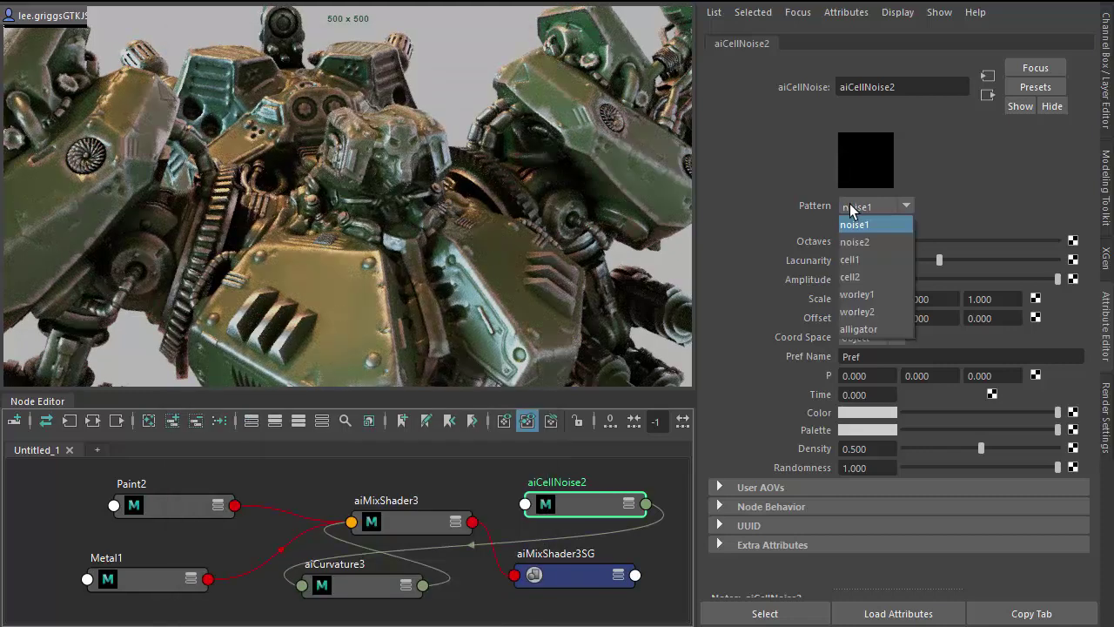
pyautogui.click(871, 260)
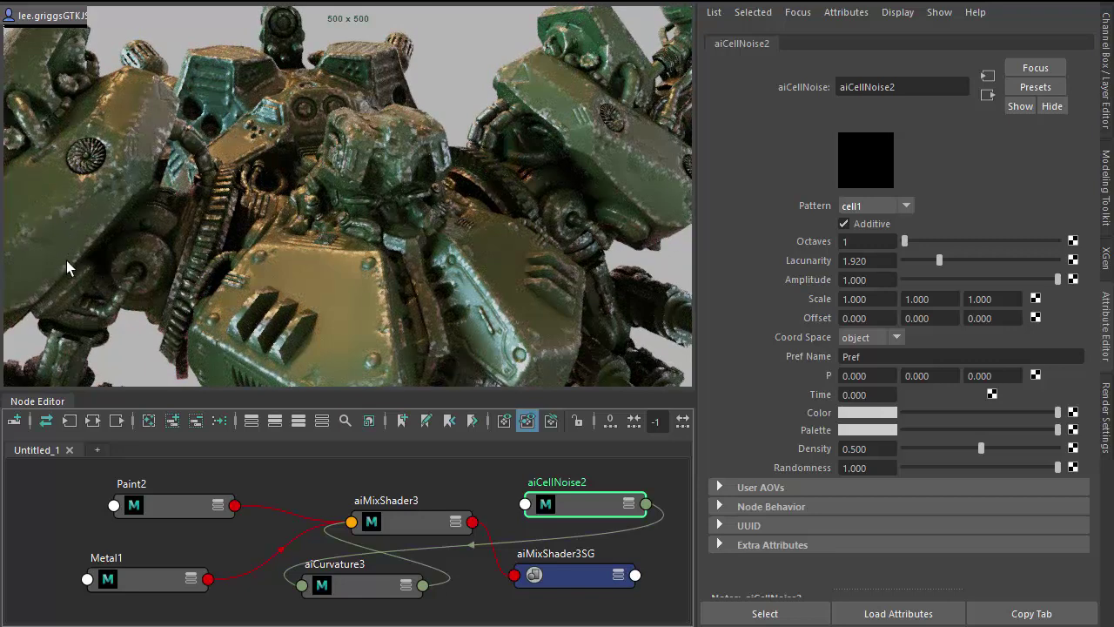
pyautogui.click(876, 300)
pyautogui.write('.2')
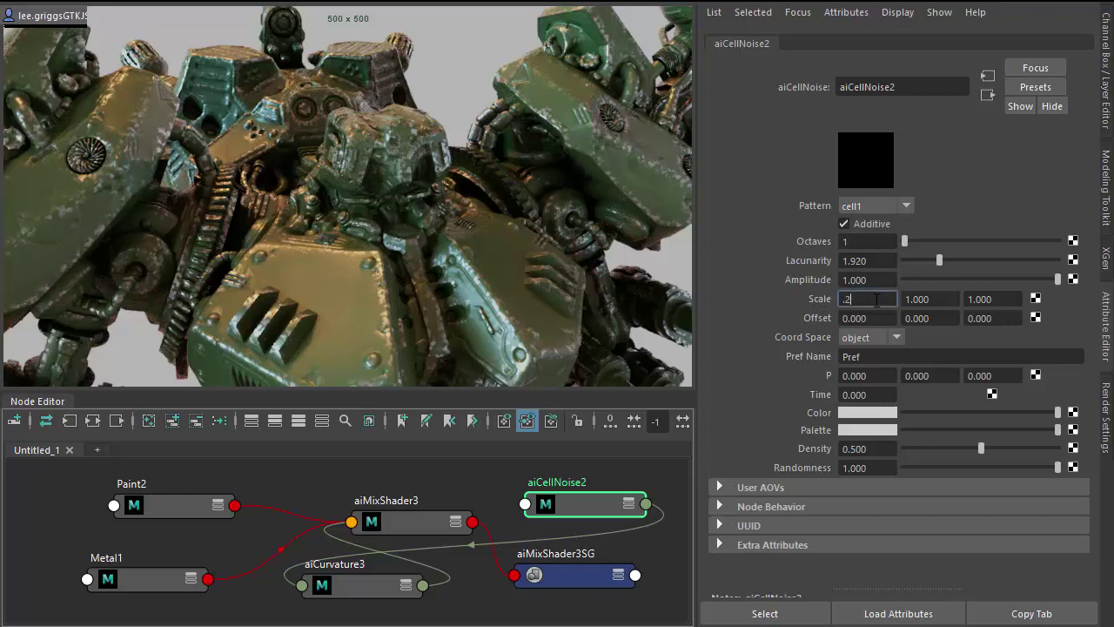
pyautogui.press('Tab')
pyautogui.write('.2')
pyautogui.press('Tab')
pyautogui.write('.2')
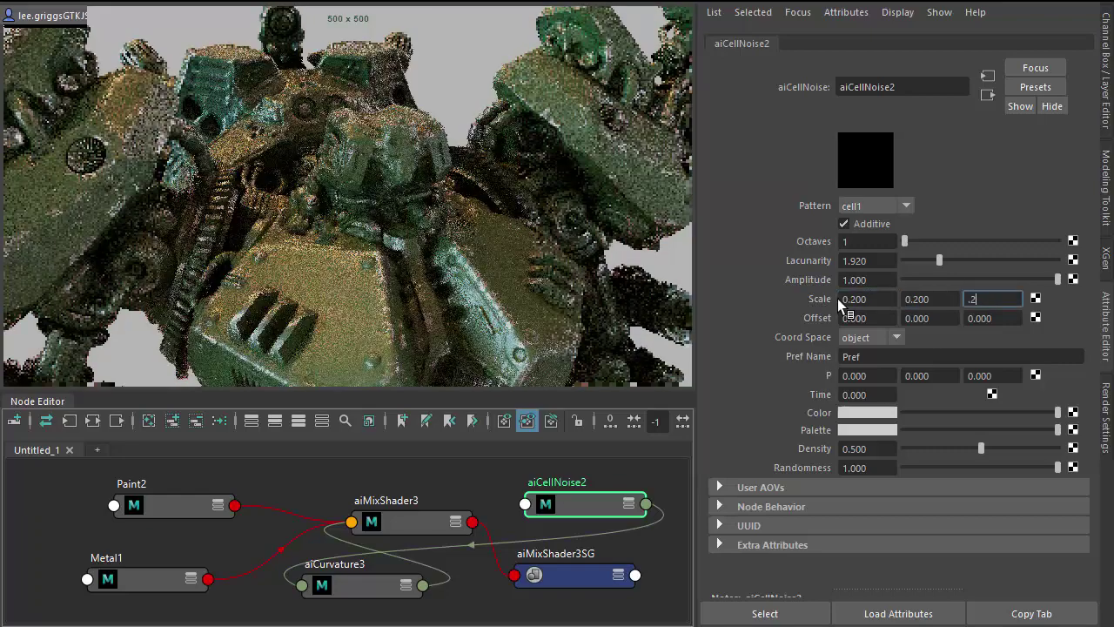
pyautogui.press('Tab')
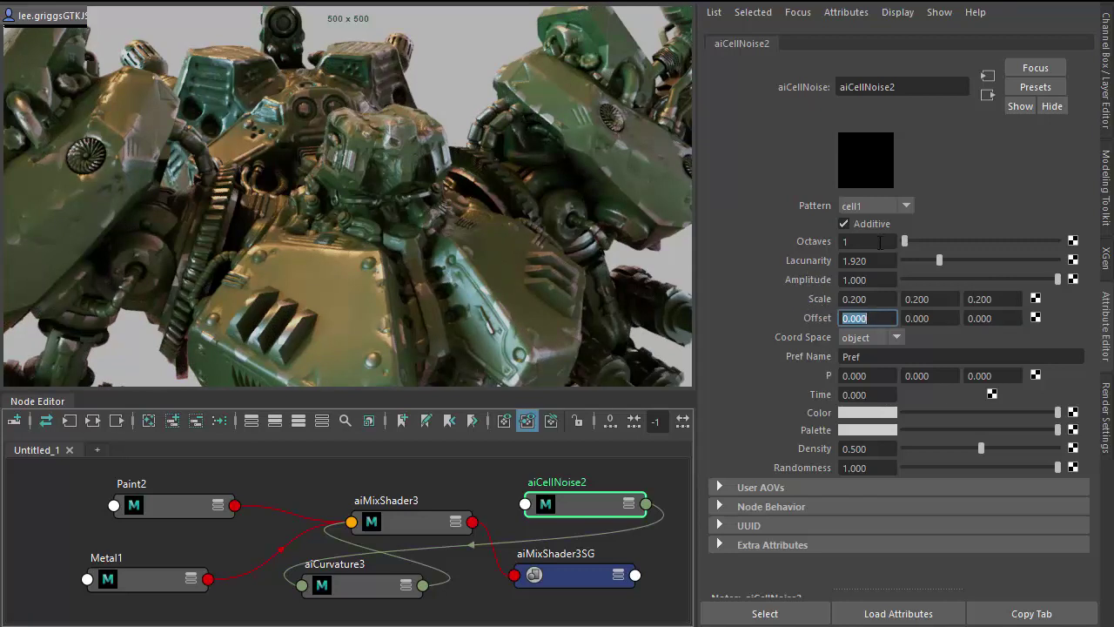
# Step: Raise the noise octaves to 7 and switch the pattern to alligator
pyautogui.moveTo(910, 240); pyautogui.dragTo(1039, 240)
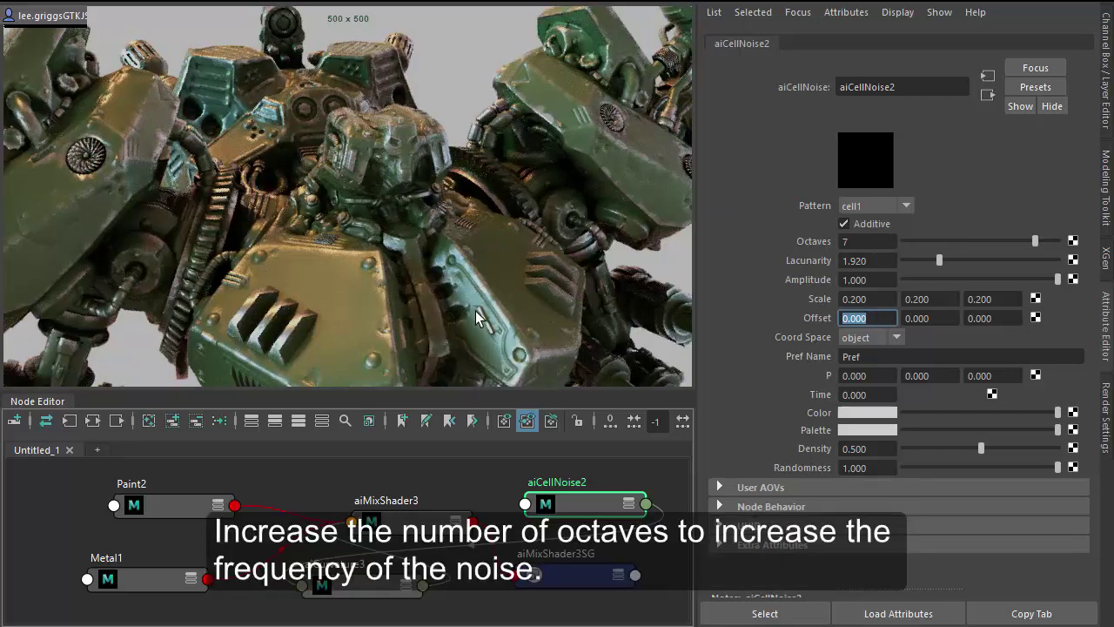
pyautogui.click(855, 207)
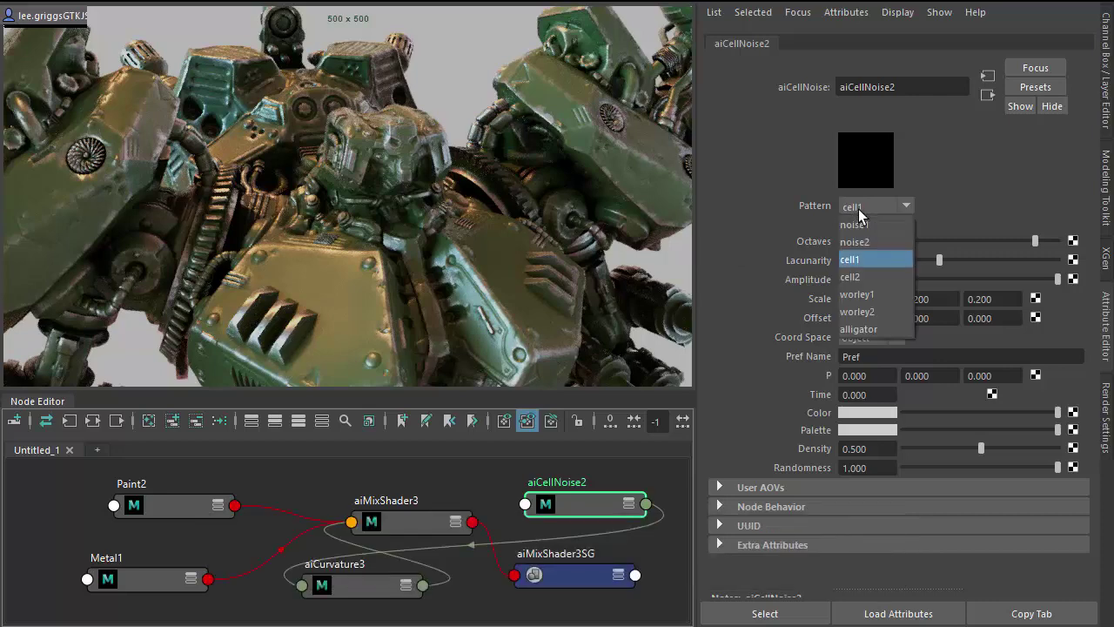
pyautogui.click(883, 329)
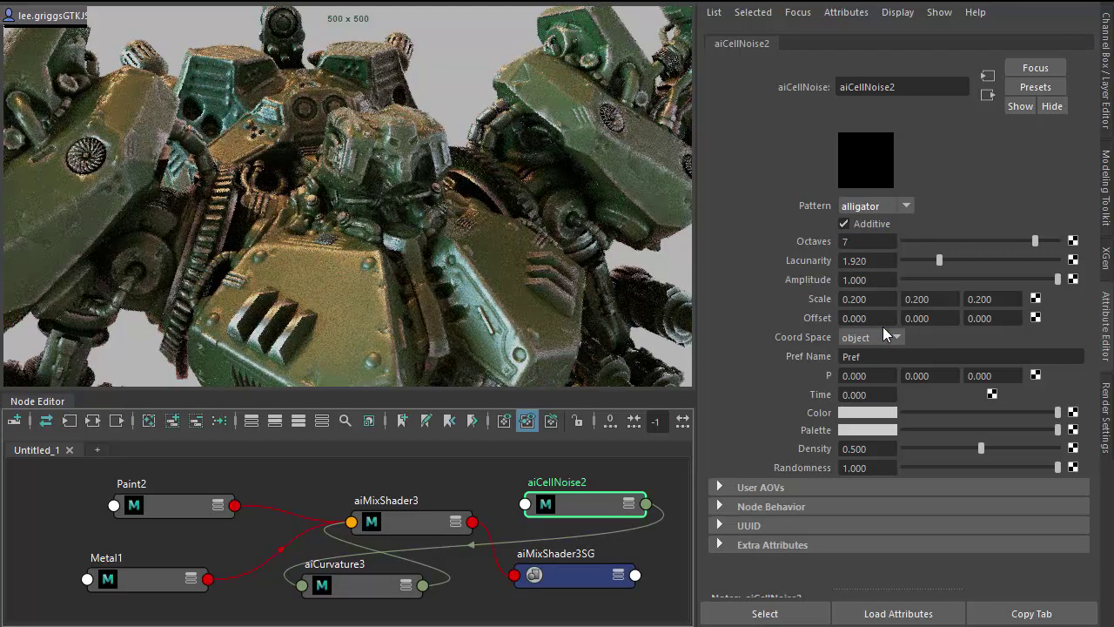